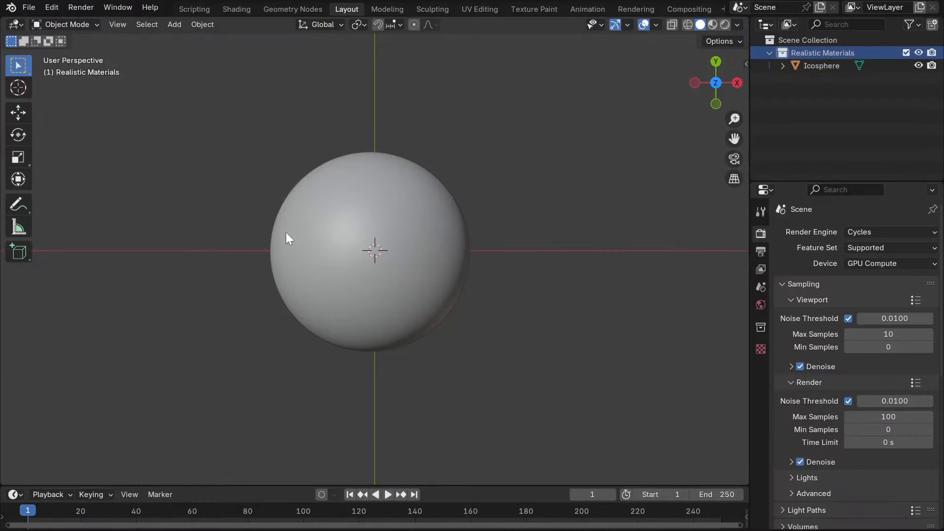
# Add the Realistic Materials Asset Browser folder, inside Realistic Materials on the Desktop, as an asset library and save the preferences
pyautogui.click(56, 10)
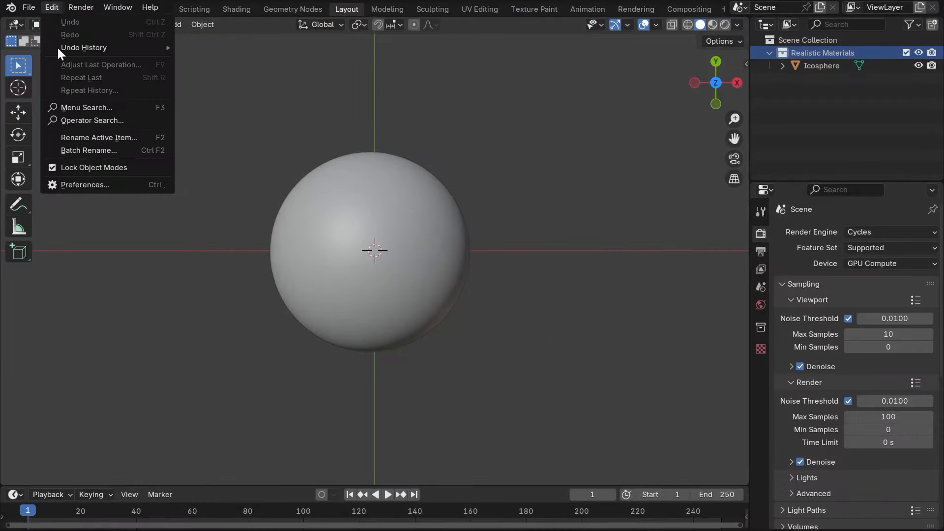
pyautogui.click(91, 185)
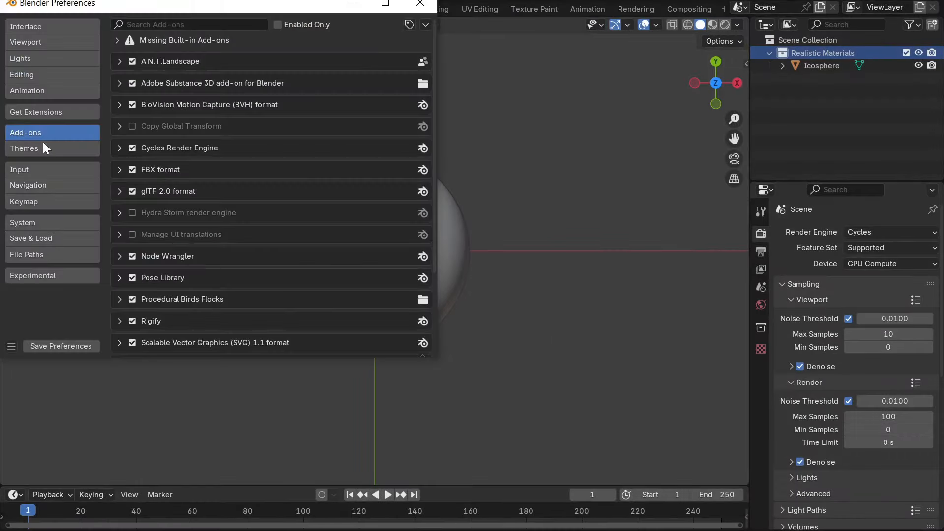
pyautogui.click(33, 256)
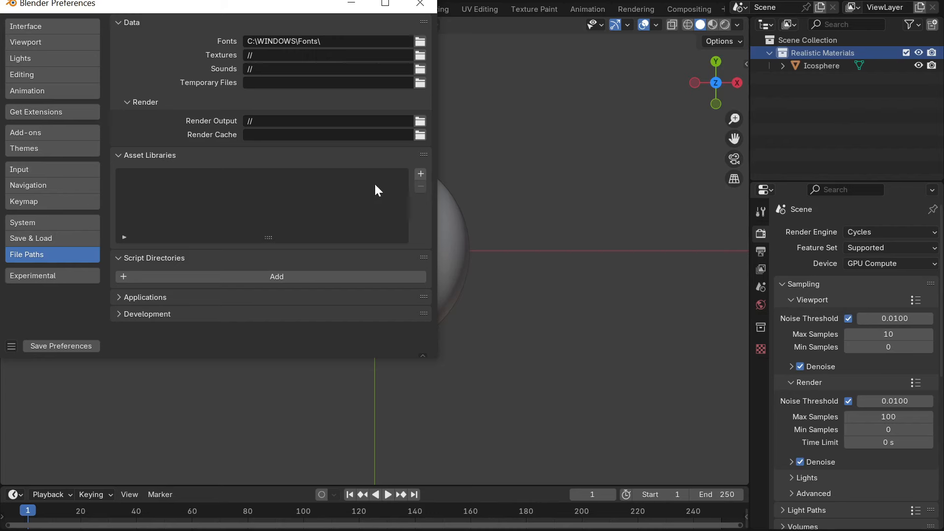
pyautogui.click(420, 174)
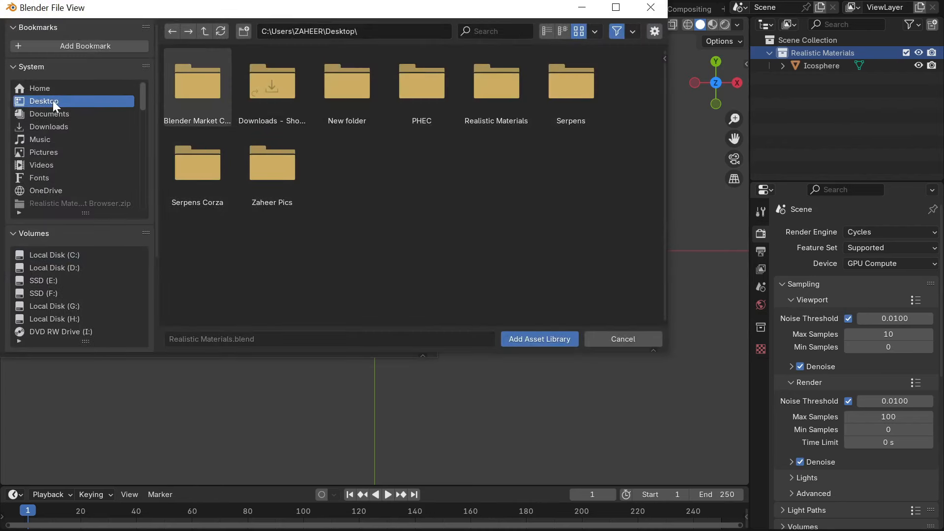
pyautogui.doubleClick(486, 99)
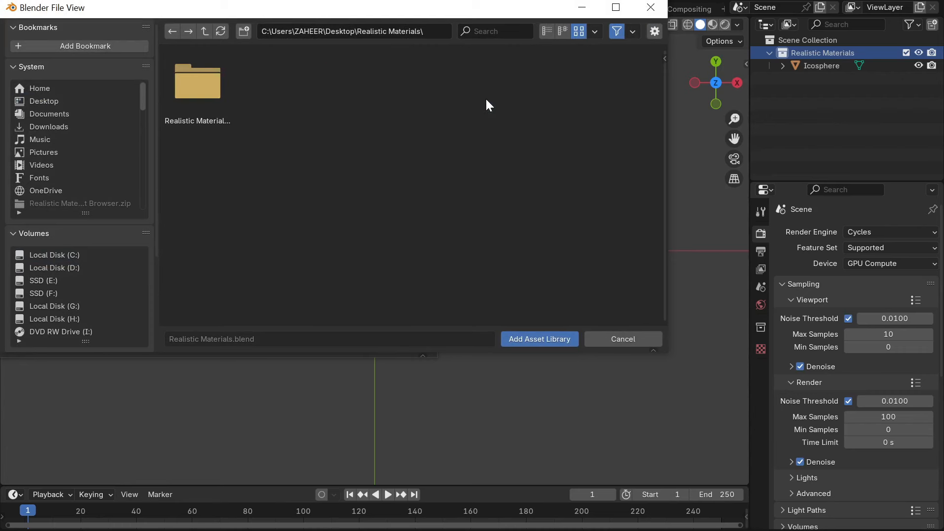
pyautogui.doubleClick(205, 84)
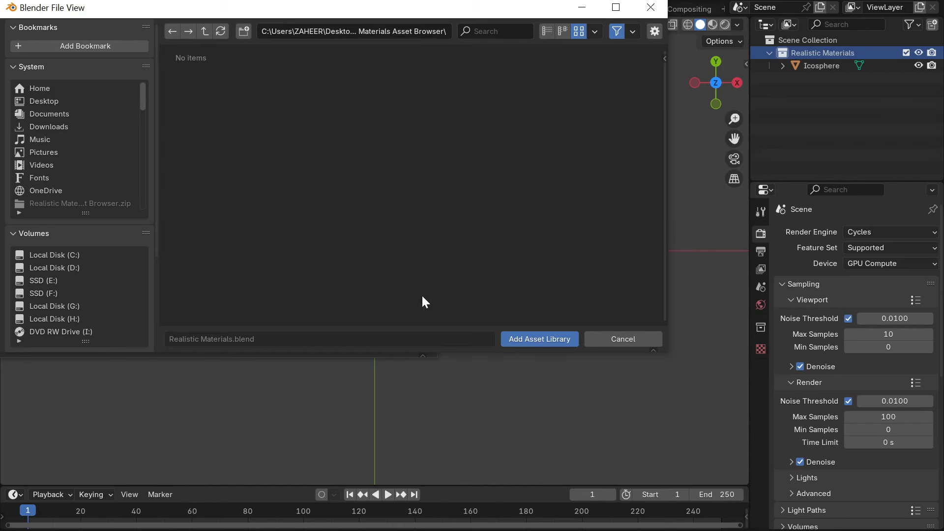
pyautogui.click(522, 341)
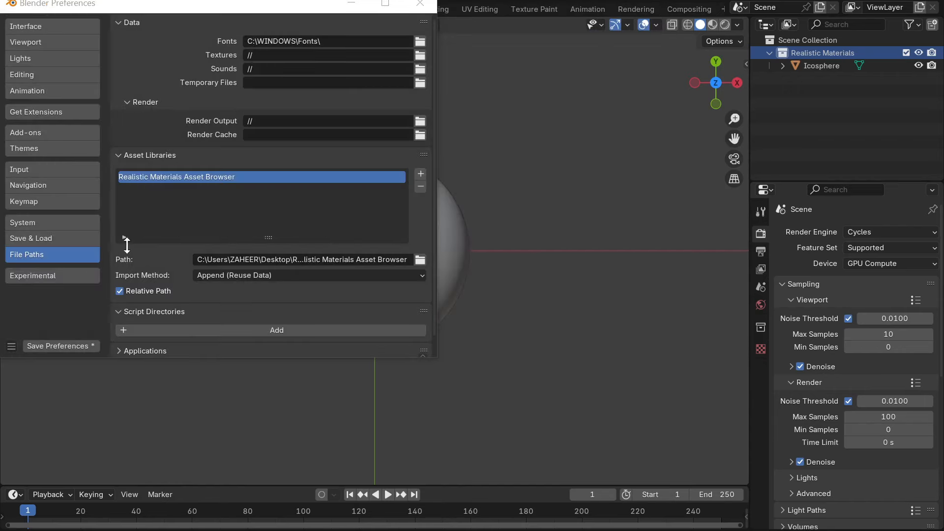
pyautogui.click(71, 346)
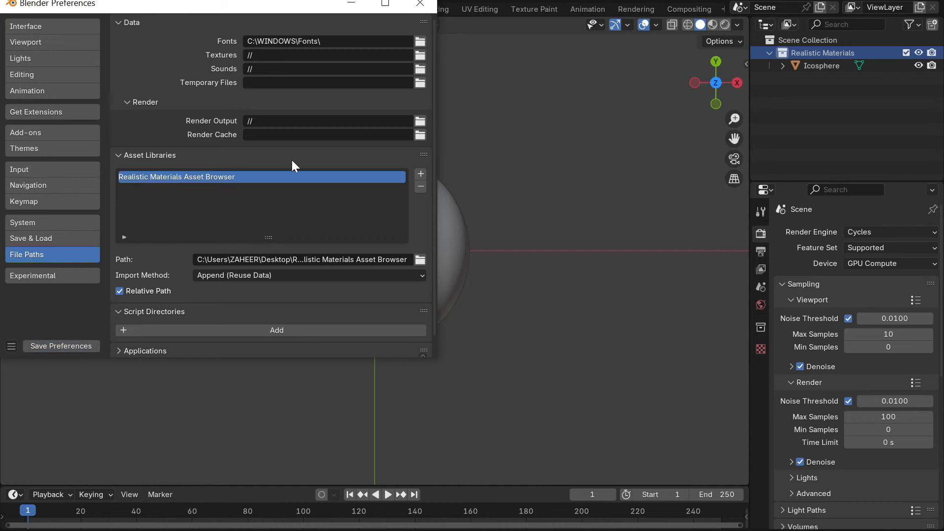
pyautogui.click(420, 3)
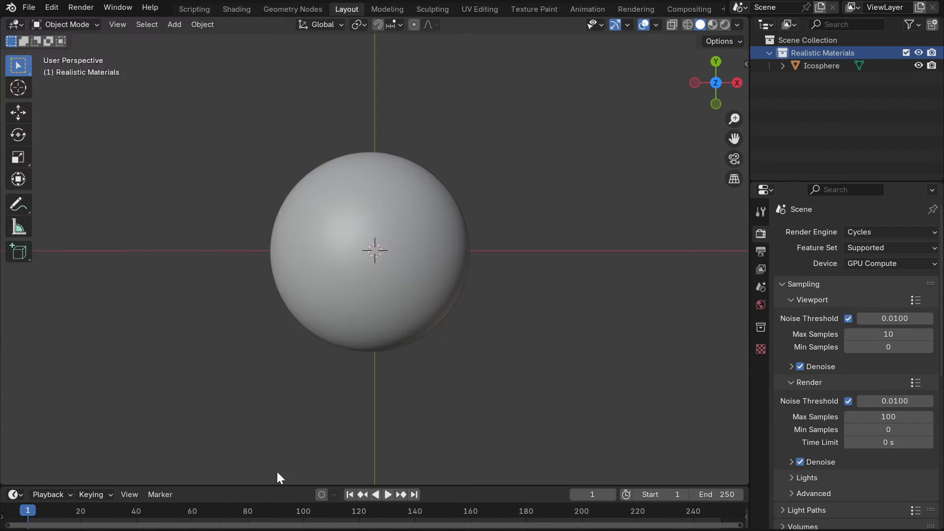
# Enlarge the timeline area, turn it into an Asset Browser and show the Realistic Materials Asset Browser library
pyautogui.moveTo(271, 485); pyautogui.dragTo(286, 295)
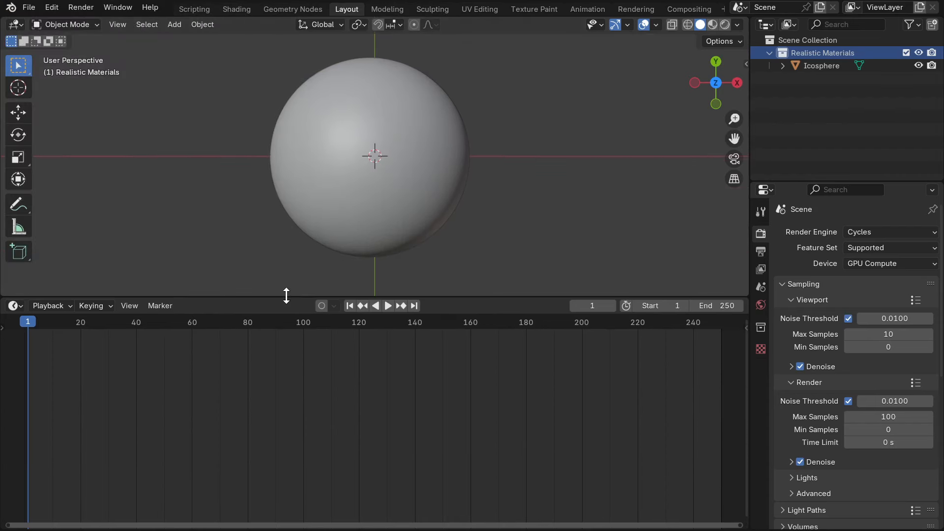
pyautogui.click(20, 302)
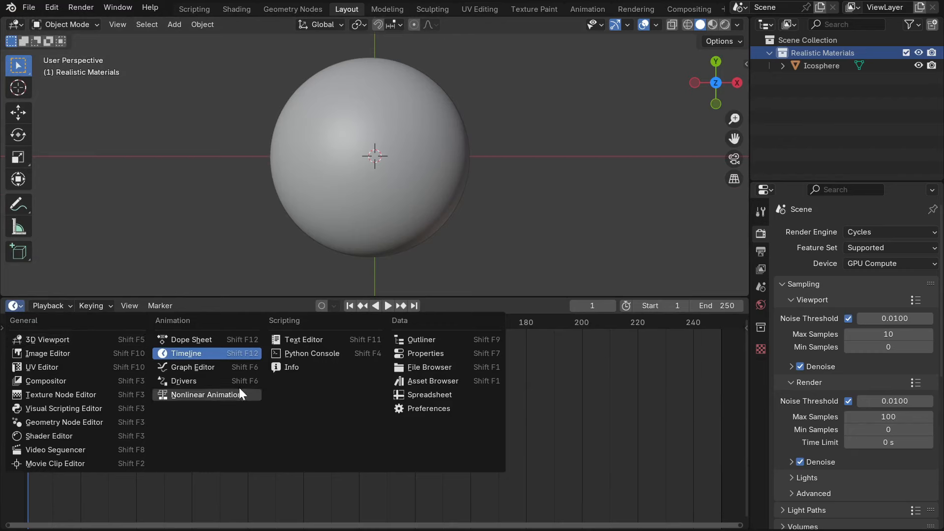
pyautogui.click(409, 381)
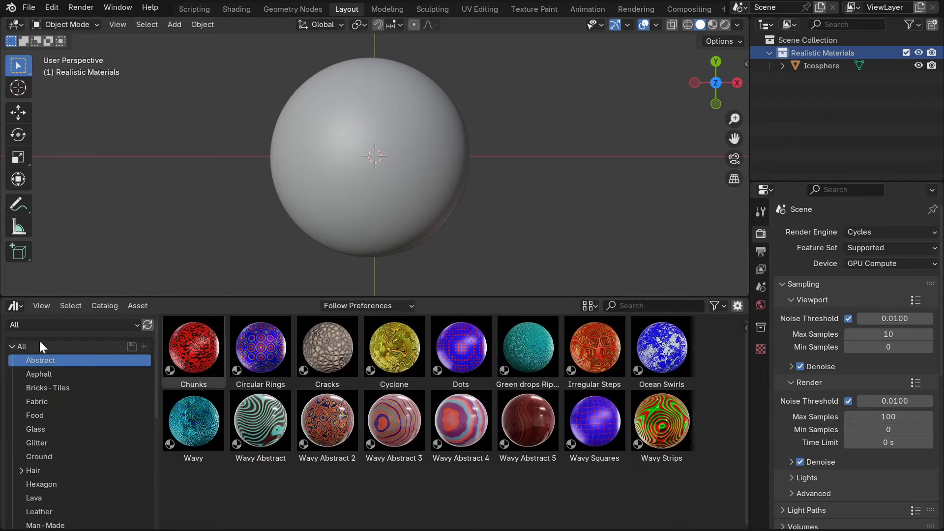
pyautogui.click(31, 324)
pyautogui.click(41, 408)
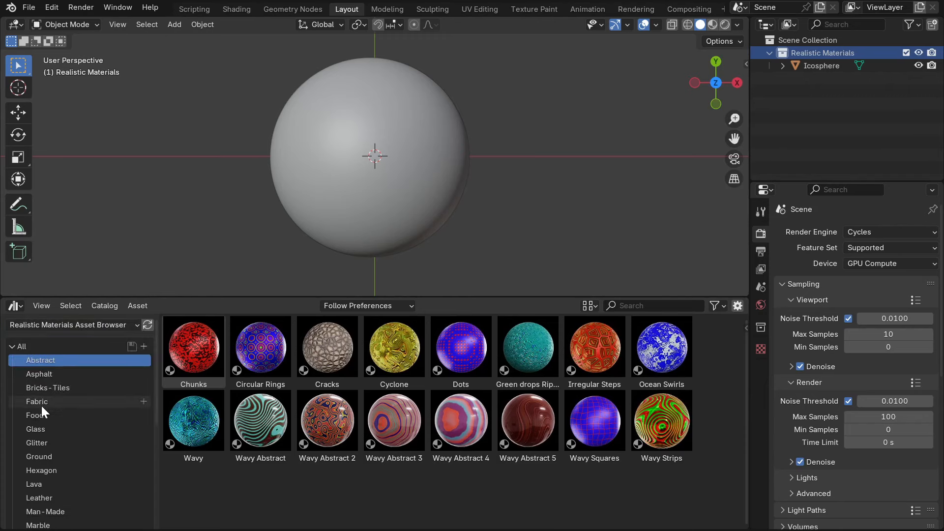
# Look through the full set of materials and the catalog list of the Realistic Materials library
pyautogui.click(42, 345)
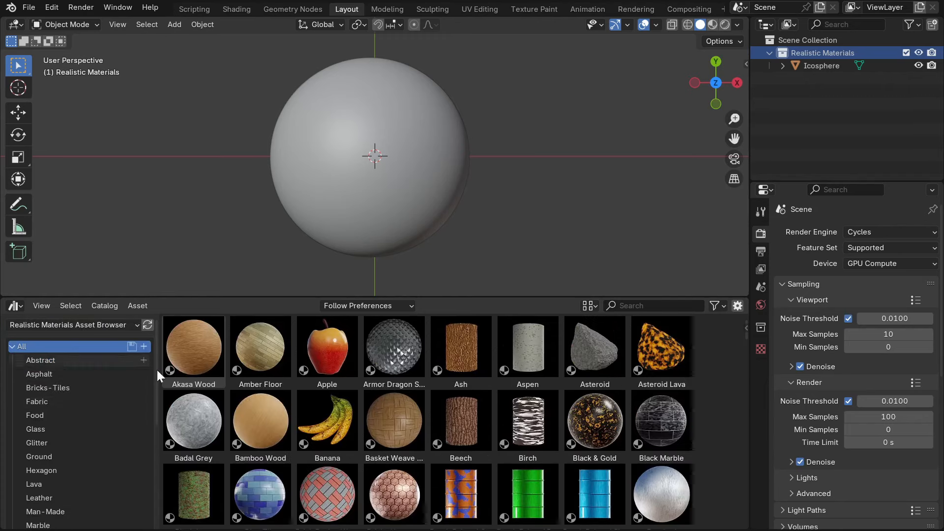
pyautogui.scroll(-10, 361, 398)
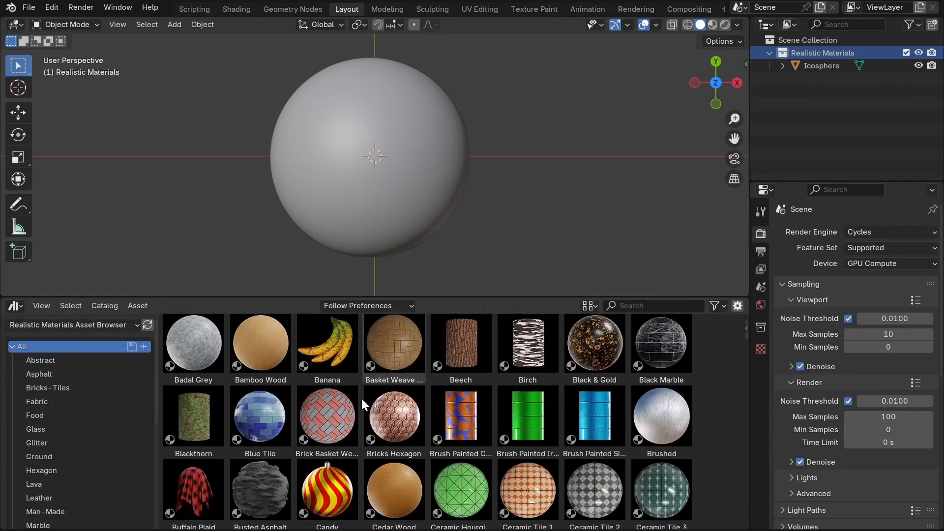
pyautogui.scroll(-15, 361, 399)
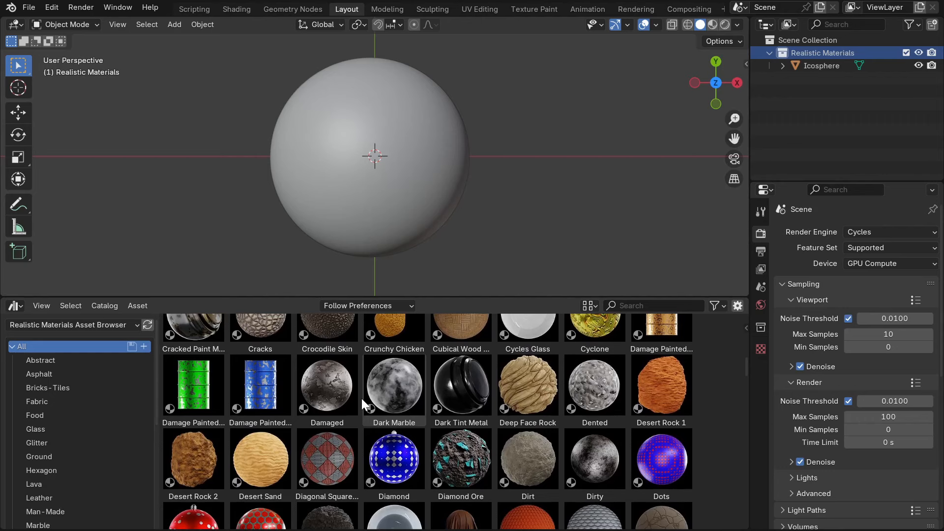
pyautogui.scroll(-12, 361, 398)
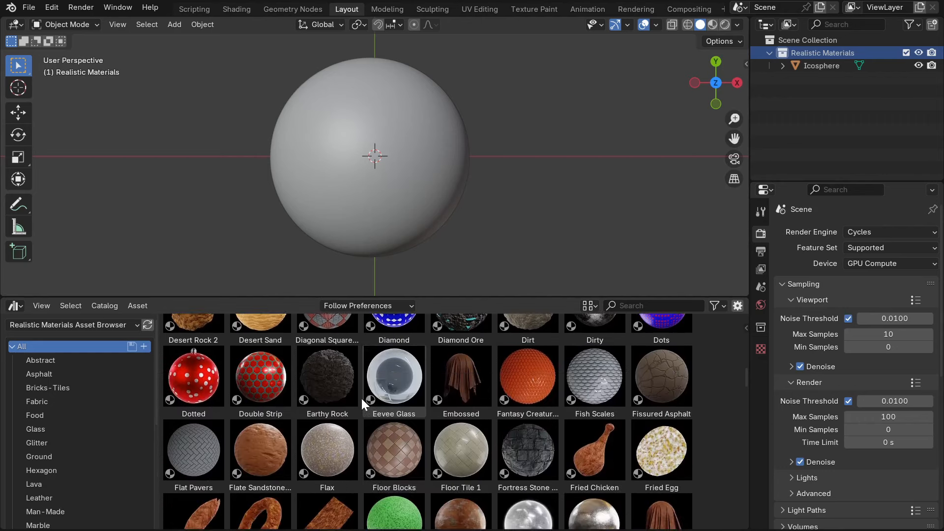
pyautogui.scroll(-8, 360, 396)
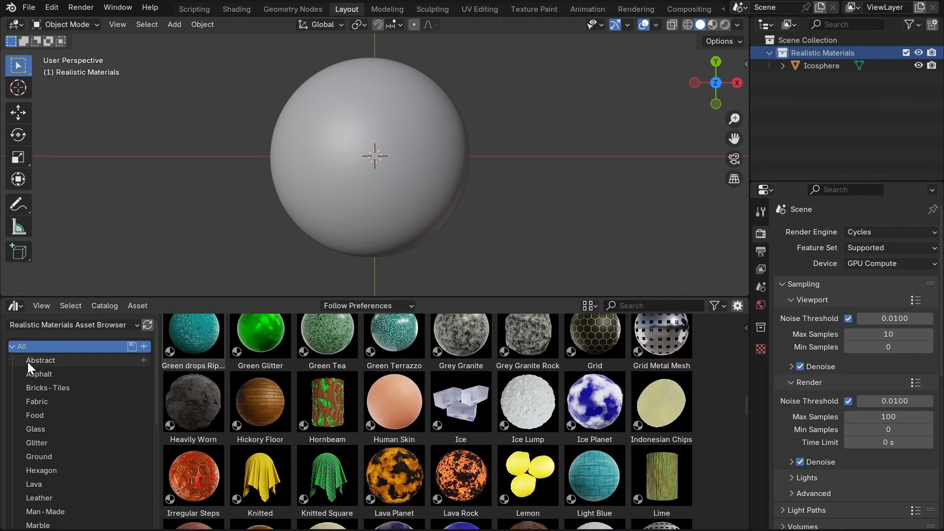
pyautogui.scroll(-8, 65, 370)
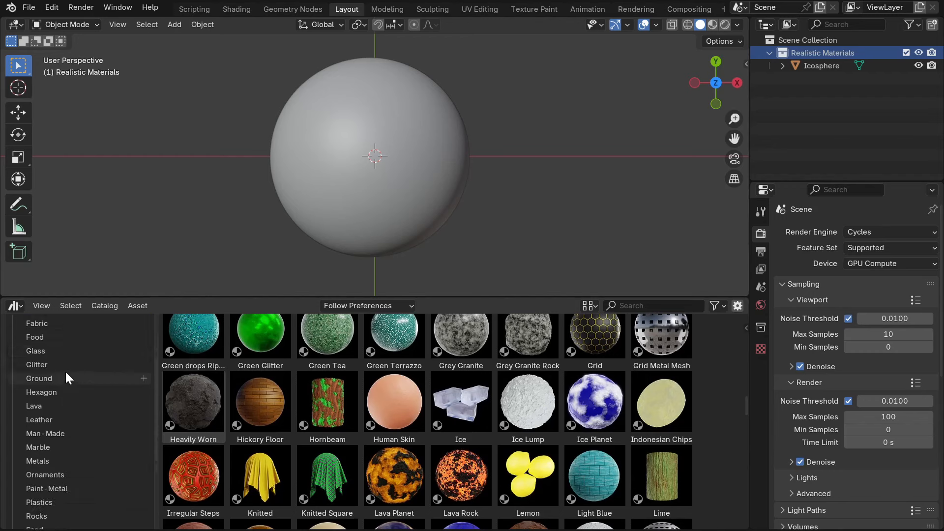
pyautogui.scroll(10, 65, 370)
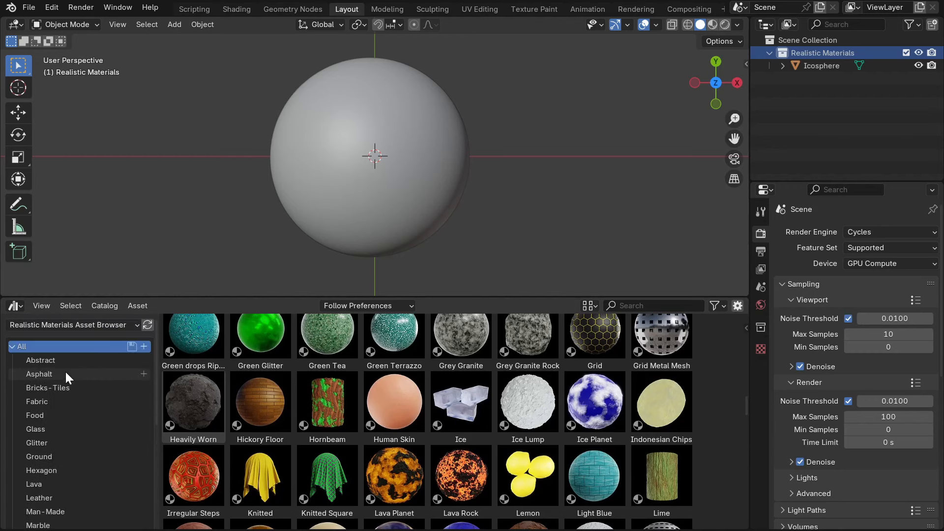
# Examine the materials in the Abstract, Asphalt, Bricks-Tiles, Fabric, Food, Glitter, Ground and Hexagon catalogs
pyautogui.click(40, 359)
pyautogui.click(38, 373)
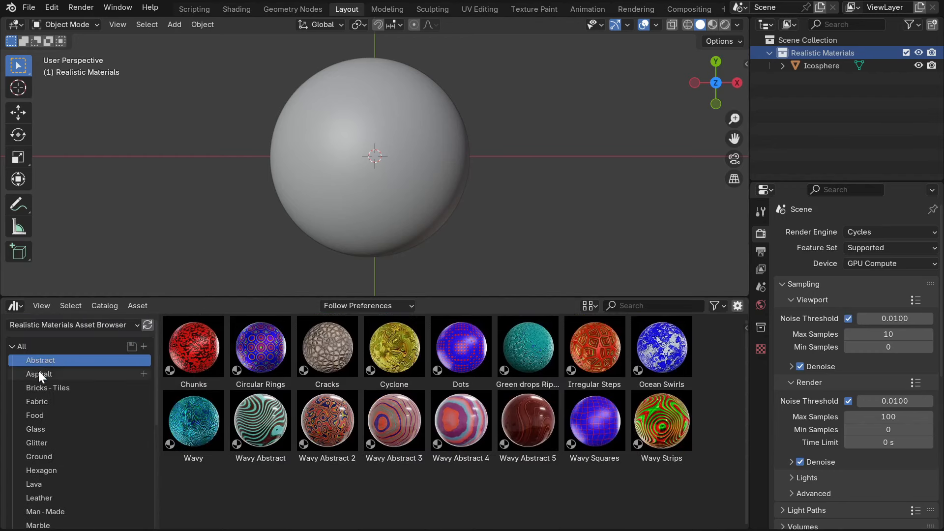
pyautogui.click(39, 387)
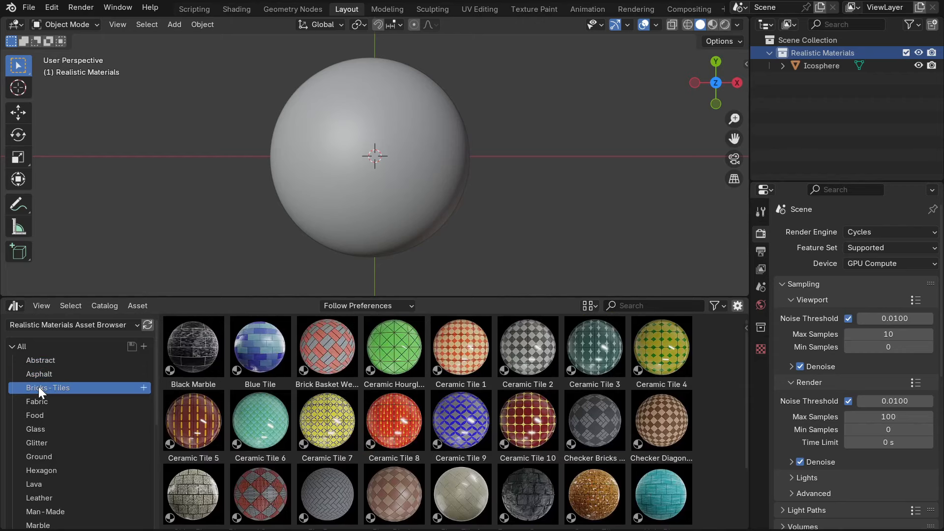
pyautogui.click(41, 402)
pyautogui.click(44, 416)
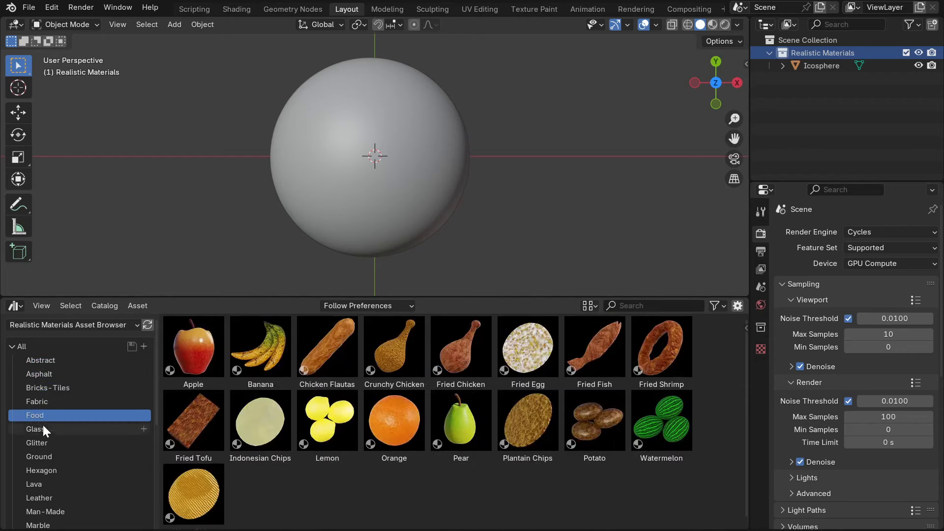
pyautogui.click(40, 442)
pyautogui.click(41, 456)
pyautogui.click(40, 470)
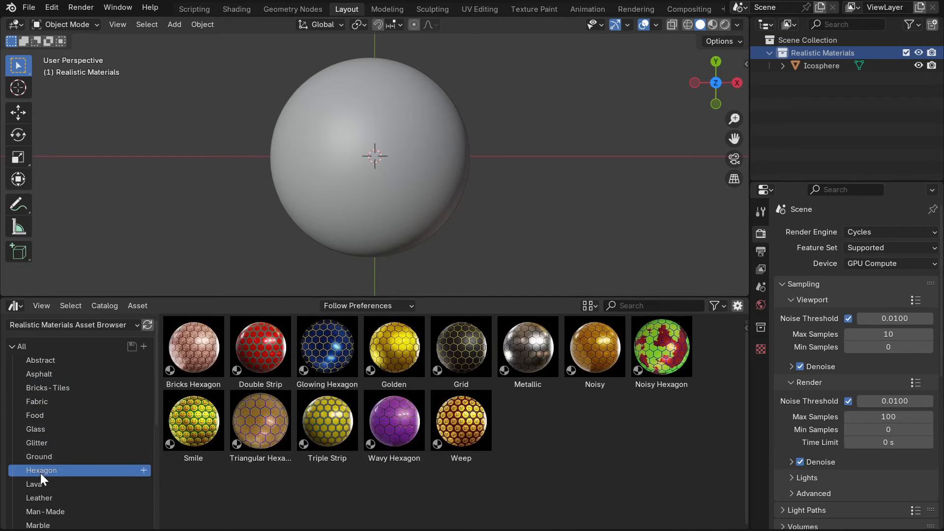
# Examine the materials in the catalogs from Leather and Man-Made through Plastics, plus Wood, Wood-Floor and Terrazzo
pyautogui.scroll(-5, 50, 452)
pyautogui.click(40, 371)
pyautogui.click(38, 382)
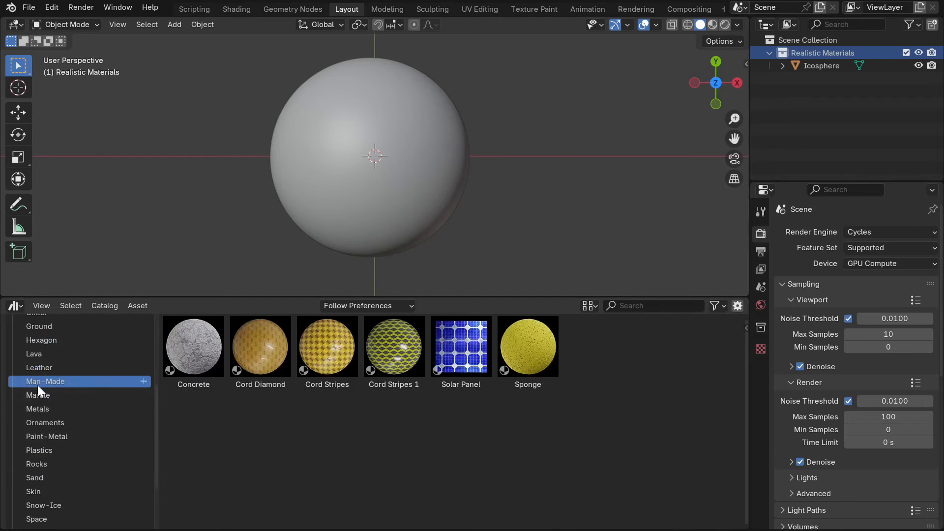
pyautogui.click(35, 394)
pyautogui.click(35, 409)
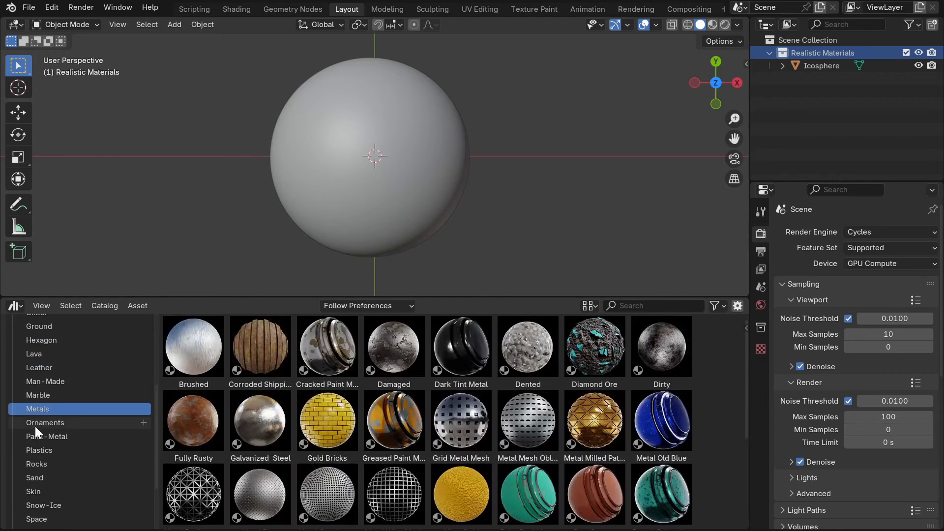
pyautogui.click(34, 426)
pyautogui.click(34, 434)
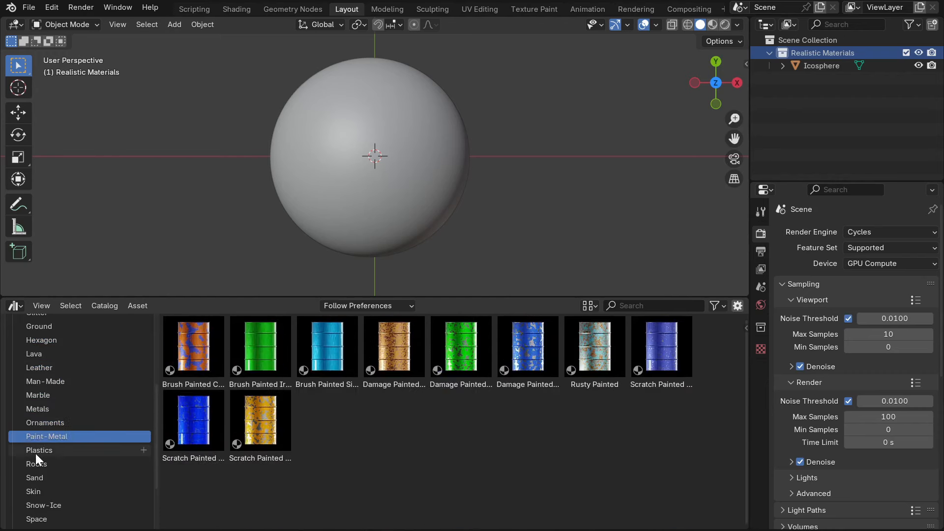
pyautogui.click(35, 453)
pyautogui.scroll(-3, 34, 492)
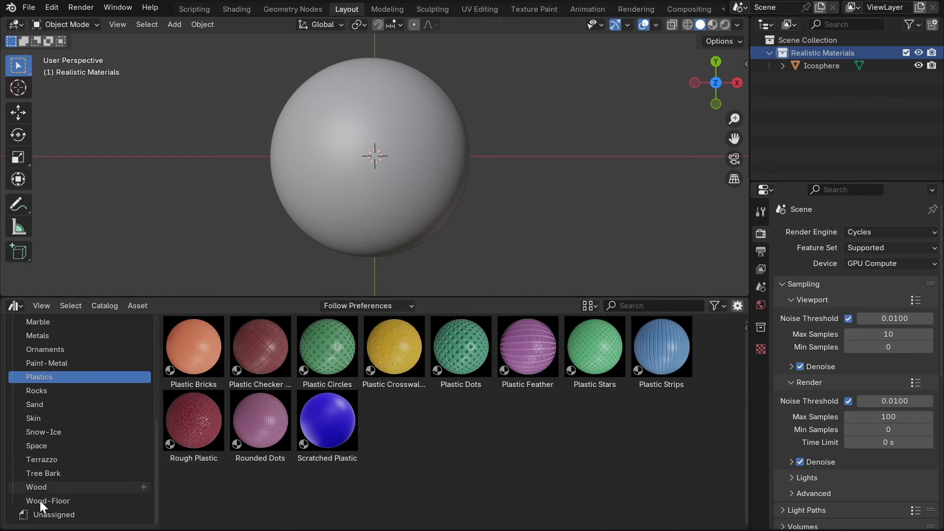
pyautogui.click(40, 488)
pyautogui.click(40, 498)
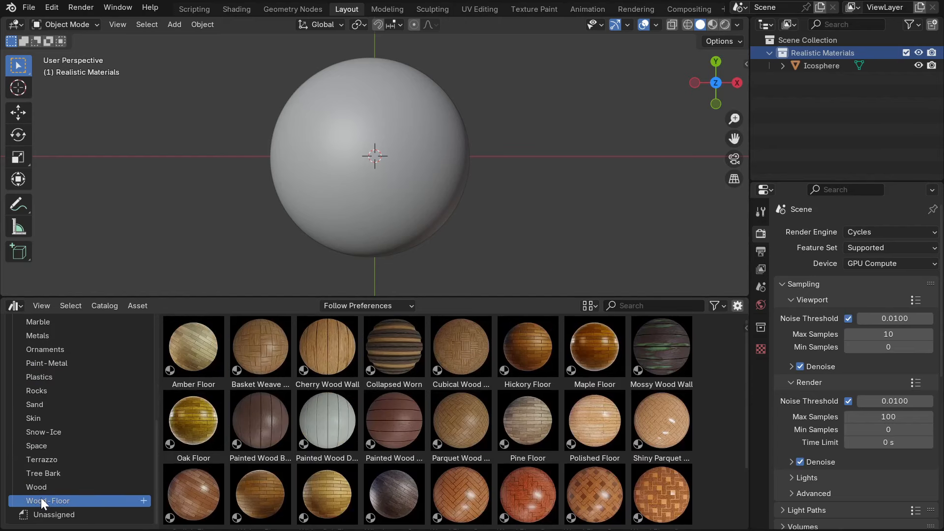
pyautogui.click(43, 461)
pyautogui.scroll(6, 46, 440)
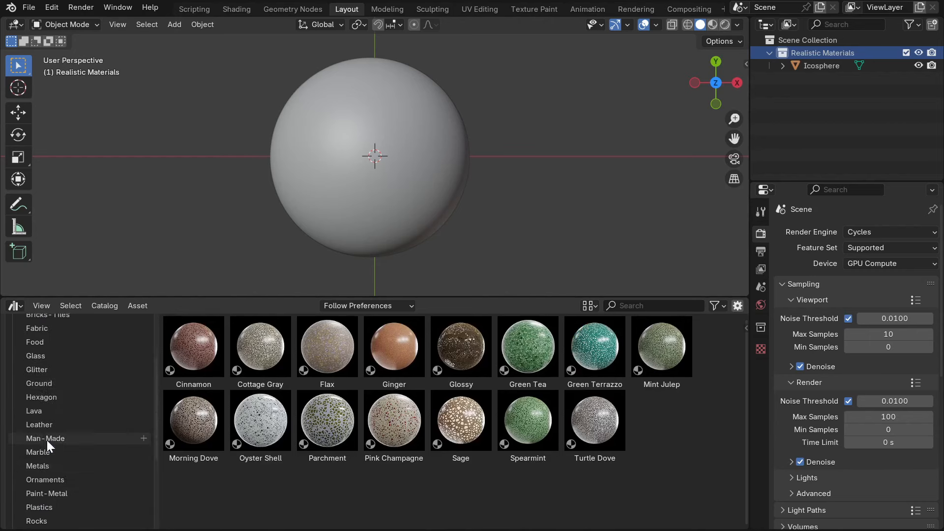
pyautogui.scroll(-4, 46, 441)
pyautogui.scroll(4, 46, 441)
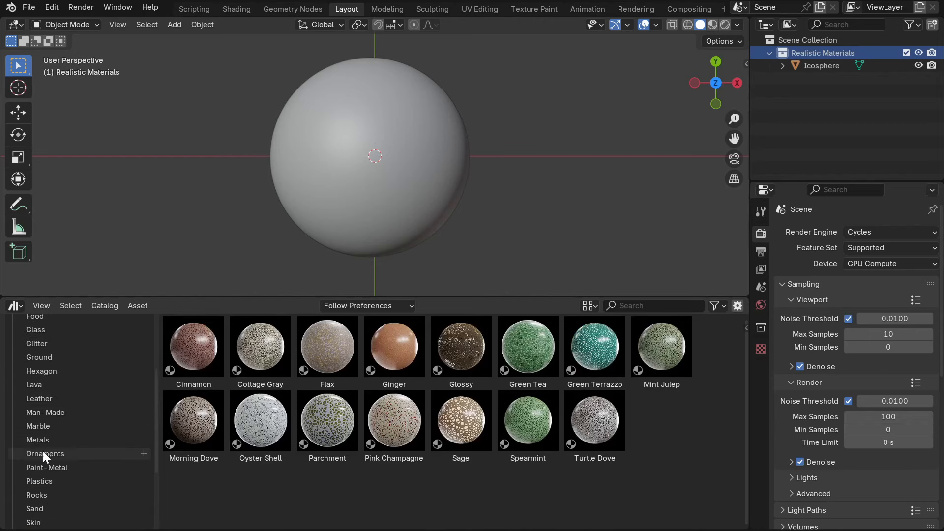
pyautogui.scroll(6, 44, 418)
# Apply the Chunks material from the Abstract catalog to the icosphere and switch the viewport to rendered shading
pyautogui.click(42, 361)
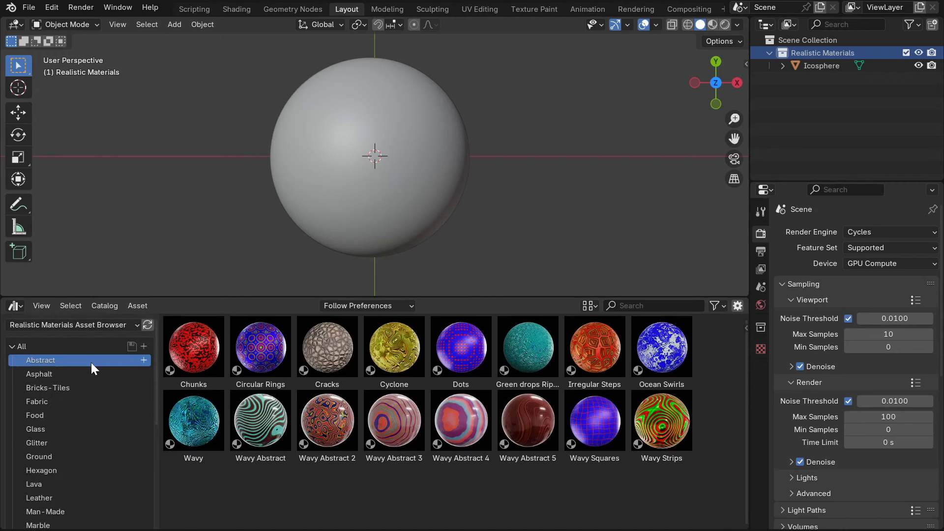
pyautogui.click(185, 350)
pyautogui.moveTo(185, 345); pyautogui.dragTo(361, 156)
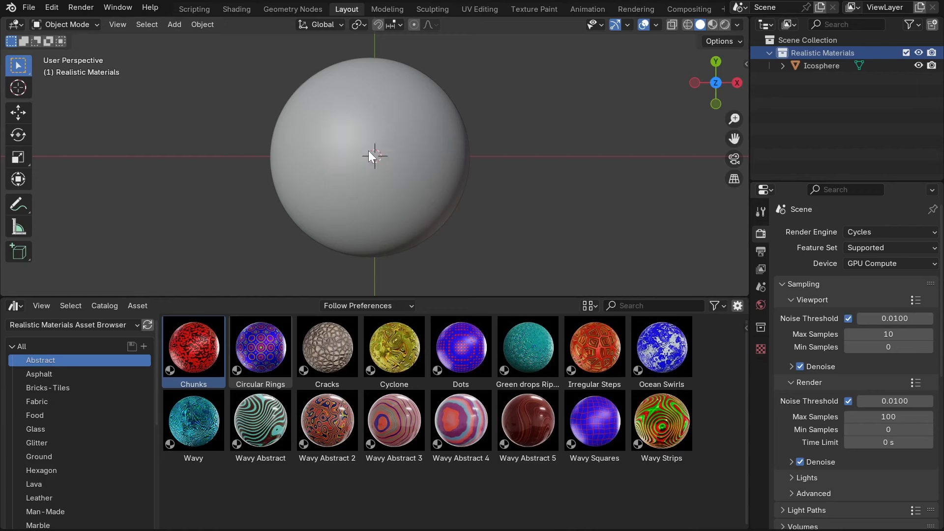
pyautogui.click(420, 150)
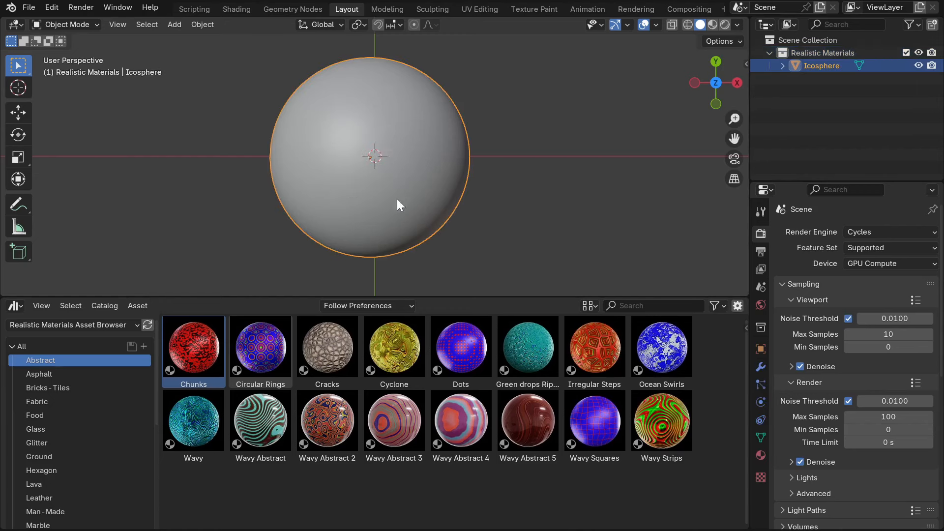
pyautogui.click(726, 27)
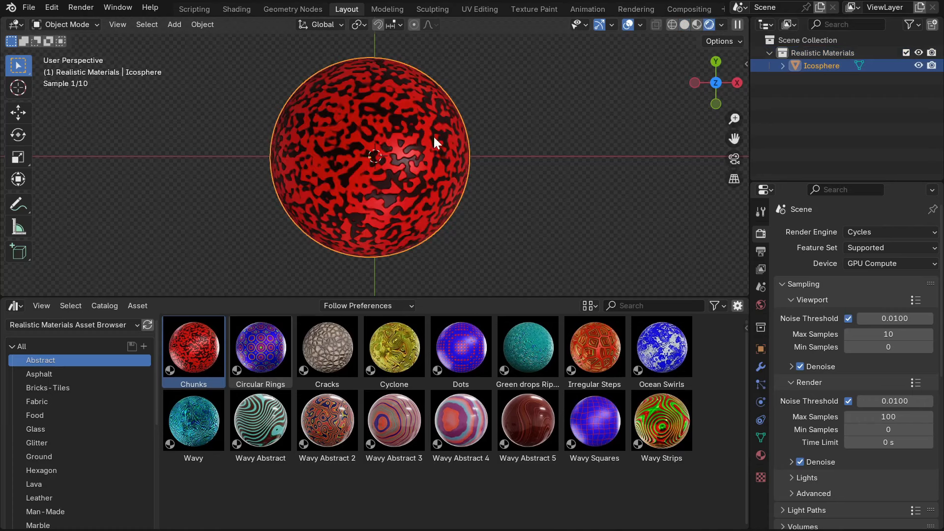
# Open the icosphere's material settings and set the Scale of the Chunks material to 4.100
pyautogui.scroll(1, 501, 163)
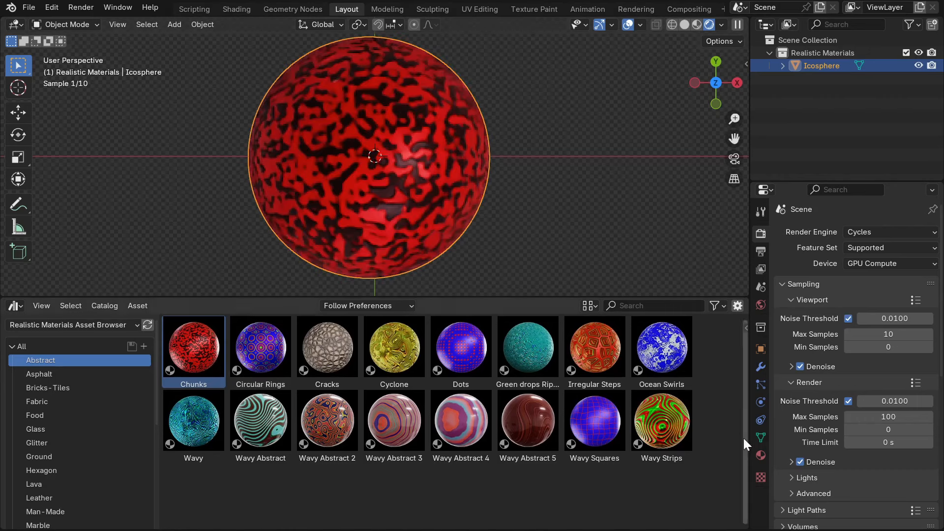
pyautogui.click(760, 455)
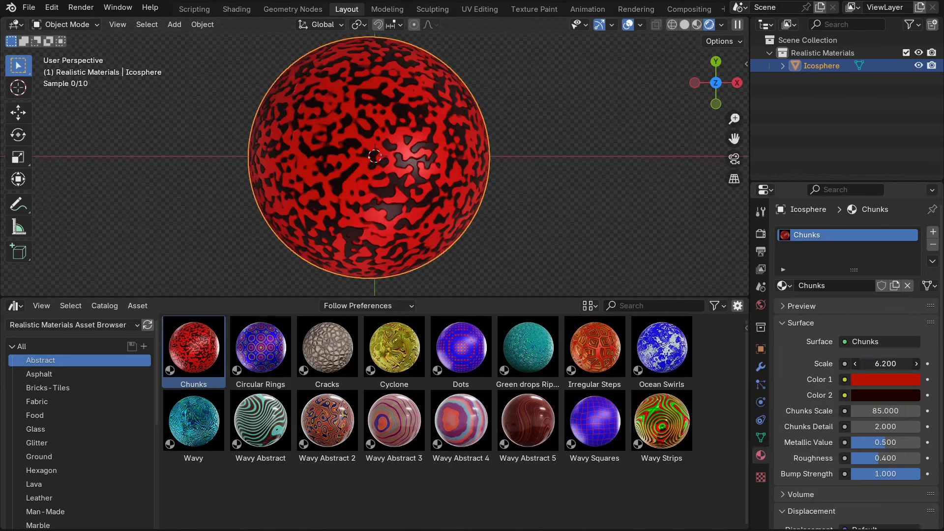
pyautogui.moveTo(885, 364); pyautogui.dragTo(865, 364)
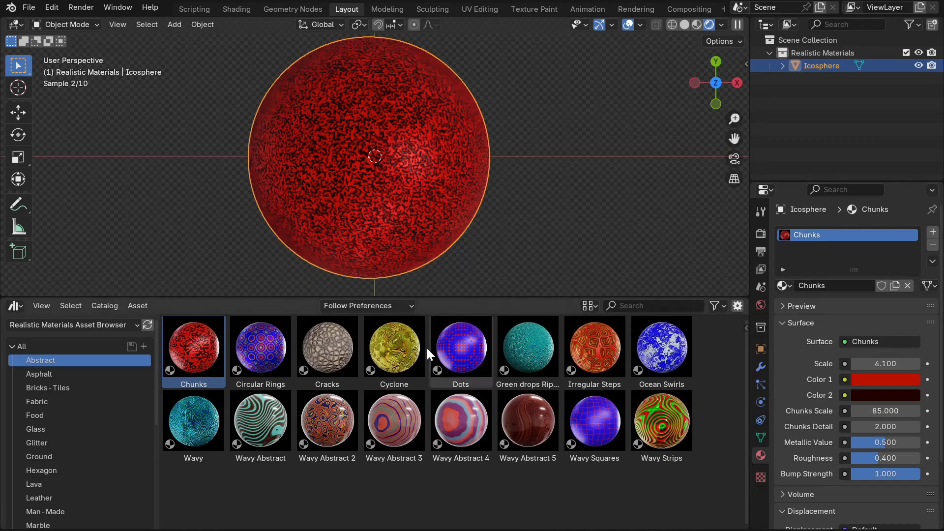
# Apply the Wavy Abstract 2 material to the icosphere and adjust its Scale to 2.900
pyautogui.moveTo(330, 418); pyautogui.dragTo(381, 162)
pyautogui.click(868, 363)
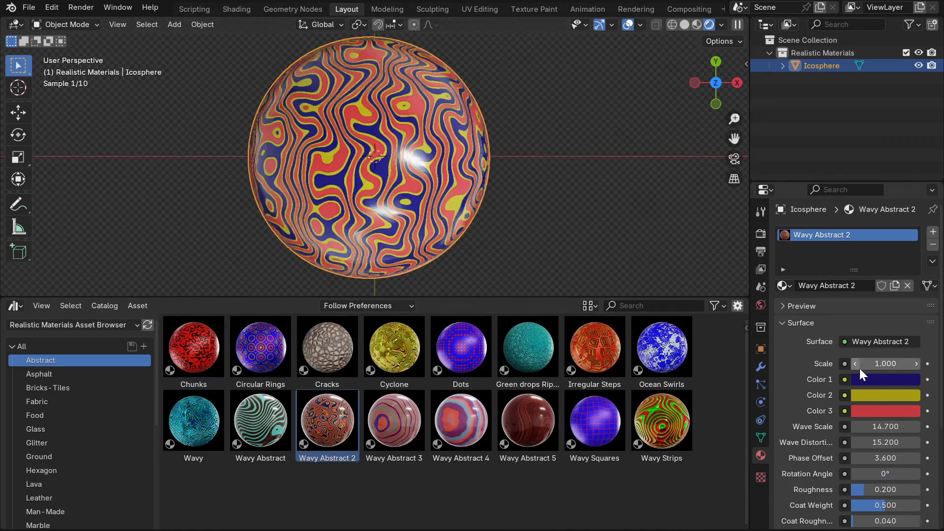
pyautogui.write('4')
pyautogui.press('Return')
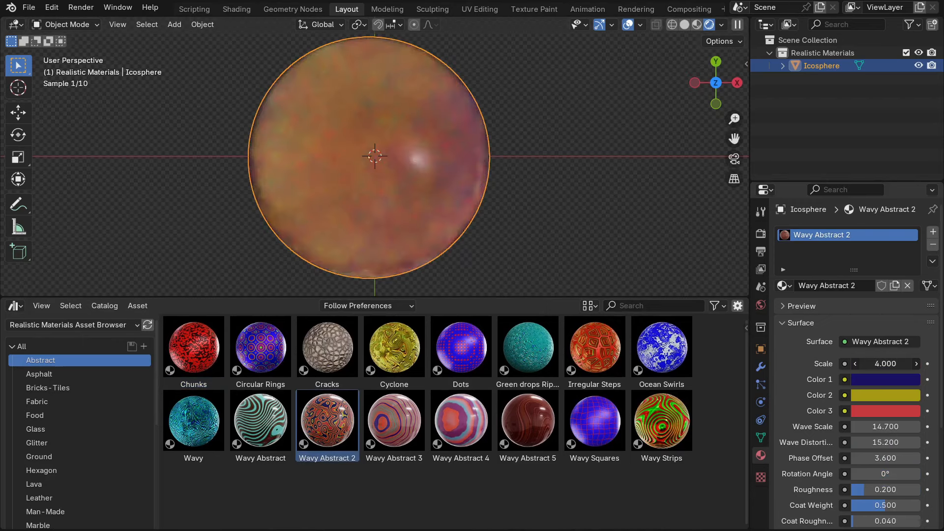
pyautogui.moveTo(880, 364); pyautogui.dragTo(846, 364)
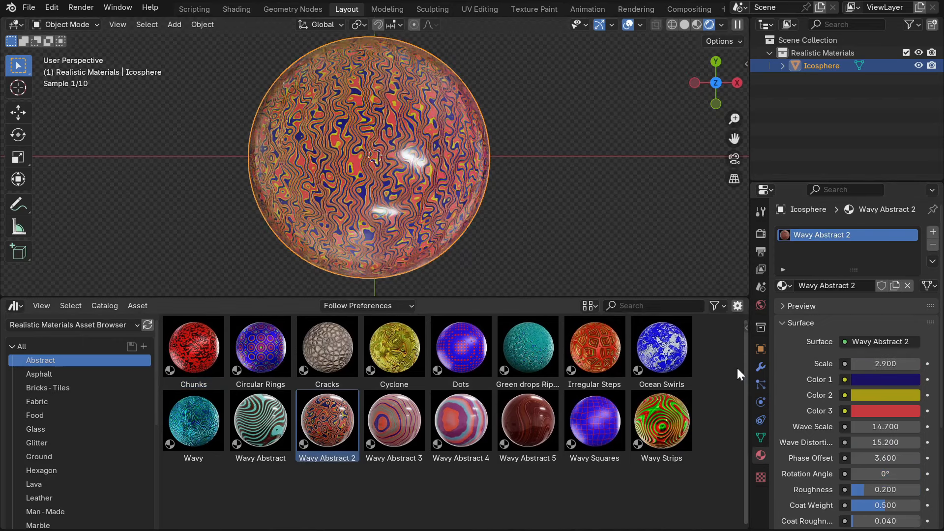
# Change Color 1 of the Wavy Abstract 2 material to a greyish purple and replace the material with Wavy Abstract 5
pyautogui.click(884, 383)
pyautogui.moveTo(826, 220)
pyautogui.mouseDown()
pyautogui.moveTo(818, 223)
pyautogui.moveTo(863, 224)
pyautogui.mouseUp()
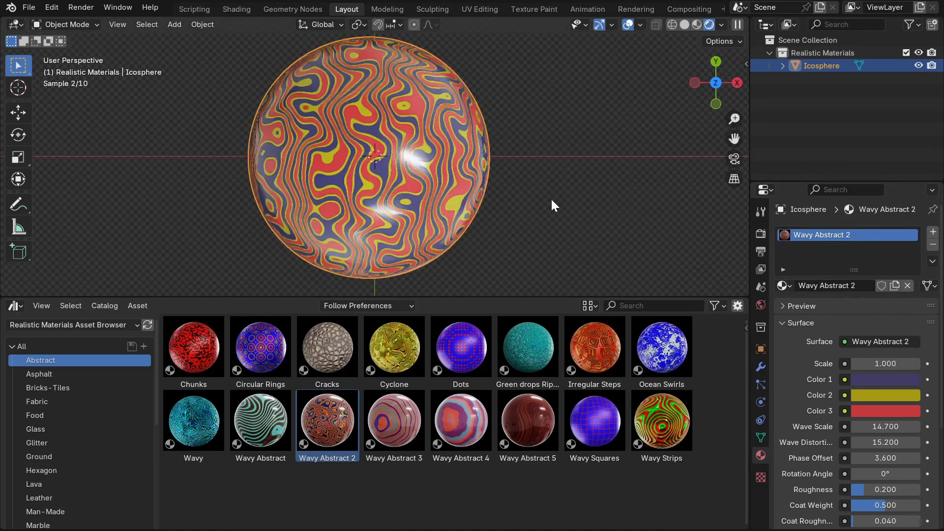
pyautogui.moveTo(516, 424)
pyautogui.mouseDown()
pyautogui.moveTo(463, 284)
pyautogui.moveTo(383, 218)
pyautogui.mouseUp()
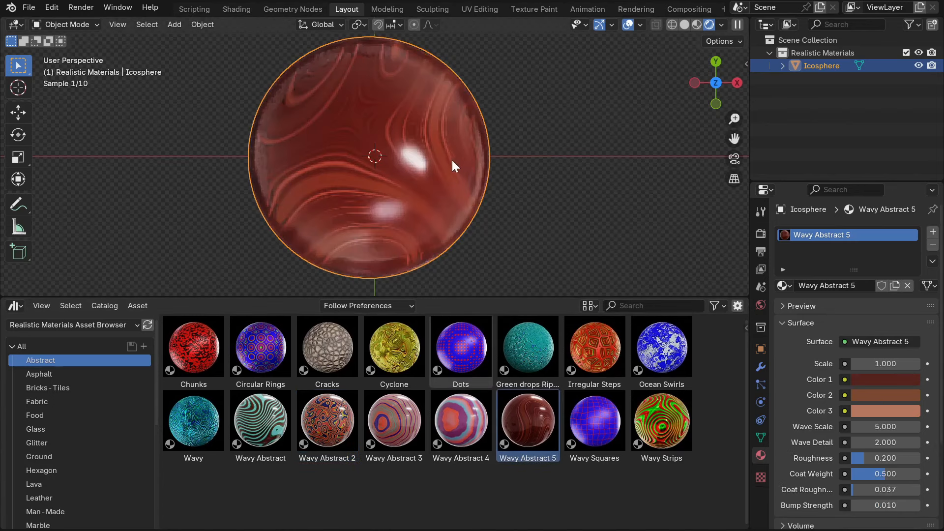
# Apply the Chic Emerald and Galaxy Glitter materials from the Glitter catalog to the icosphere, one after the other
pyautogui.click(49, 376)
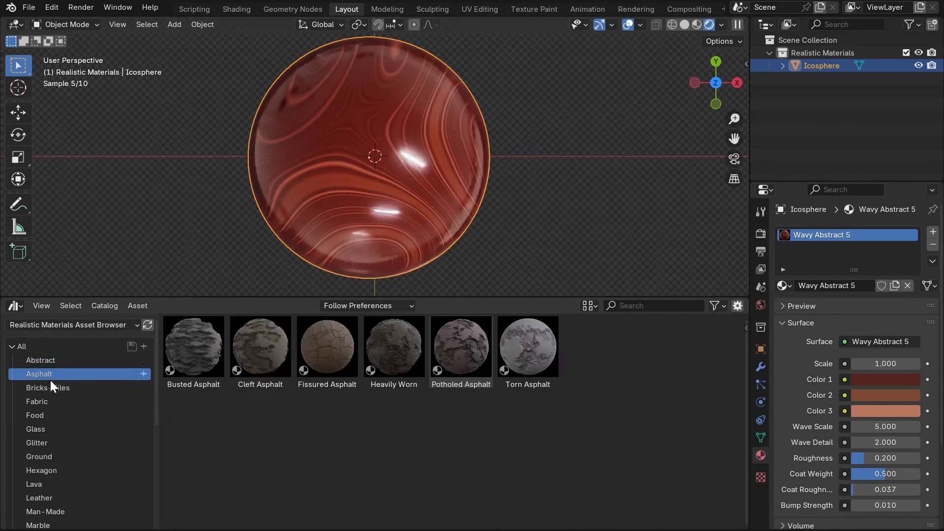
pyautogui.click(50, 387)
pyautogui.click(43, 401)
pyautogui.click(41, 415)
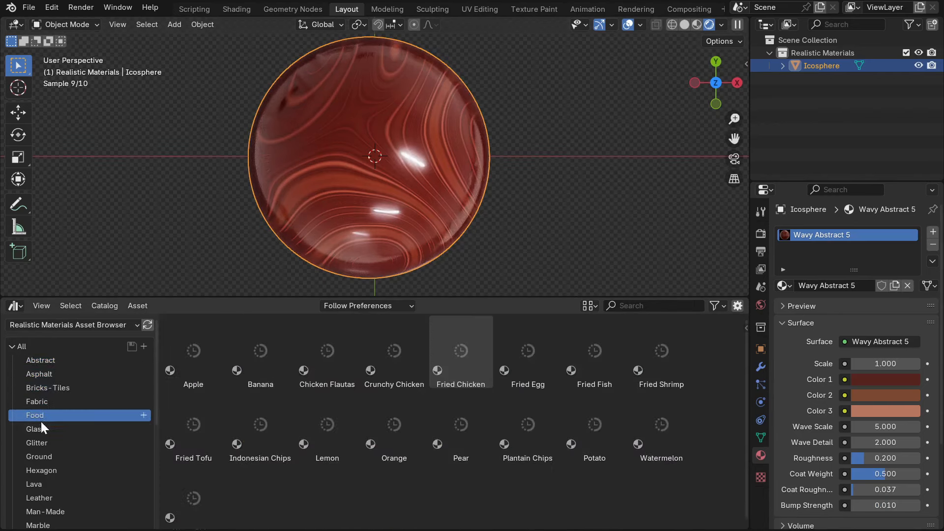
pyautogui.click(40, 440)
pyautogui.moveTo(220, 365); pyautogui.dragTo(417, 147)
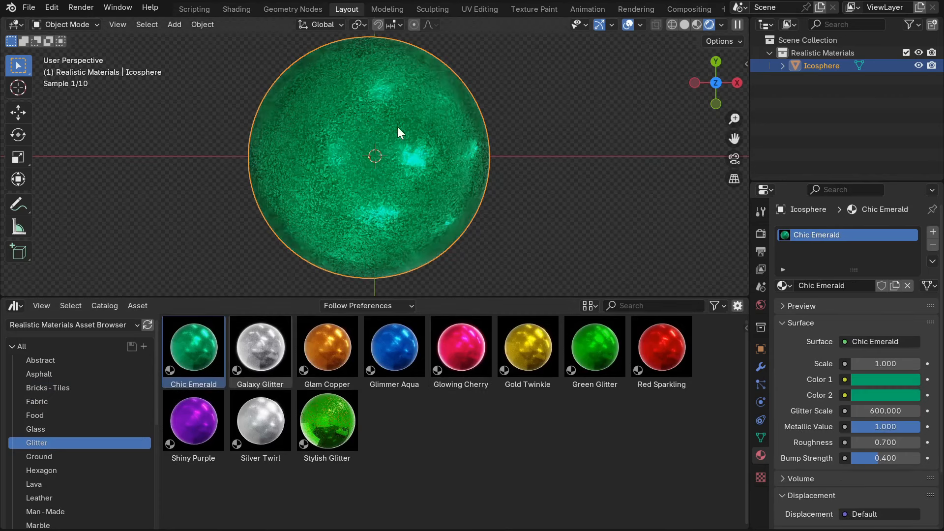
pyautogui.moveTo(255, 344); pyautogui.dragTo(450, 105)
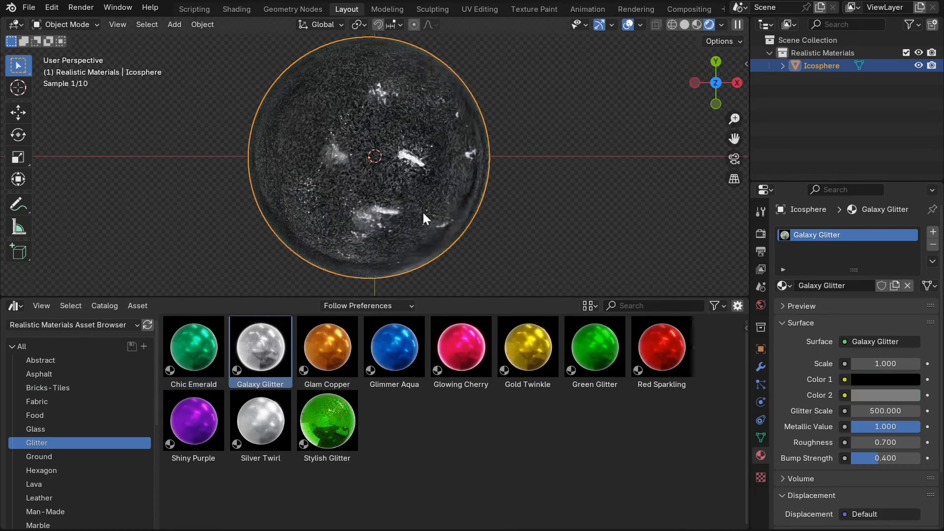
# Apply the Snowflake 3 material from the Ornaments catalog and, with the properties area widened, set its Snowflake Numbers to 12.300
pyautogui.scroll(-2, 79, 453)
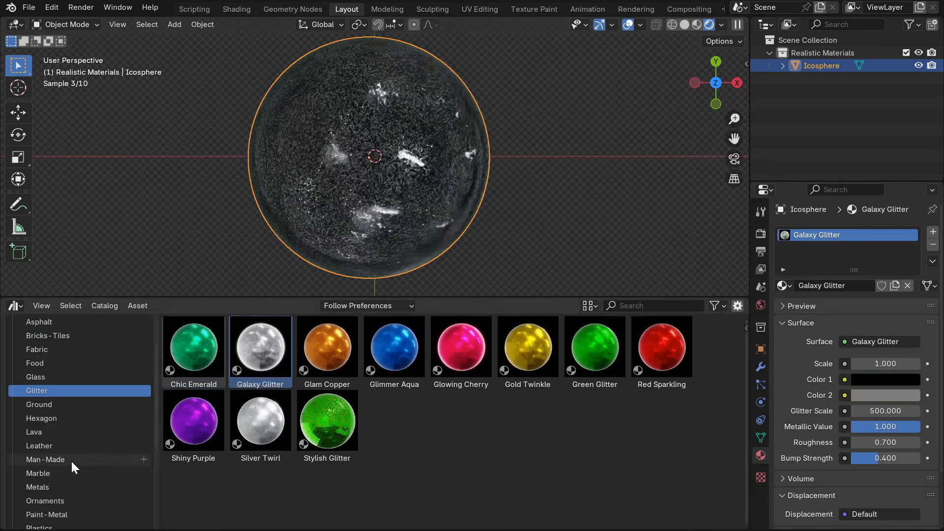
pyautogui.scroll(-1, 40, 484)
pyautogui.click(44, 474)
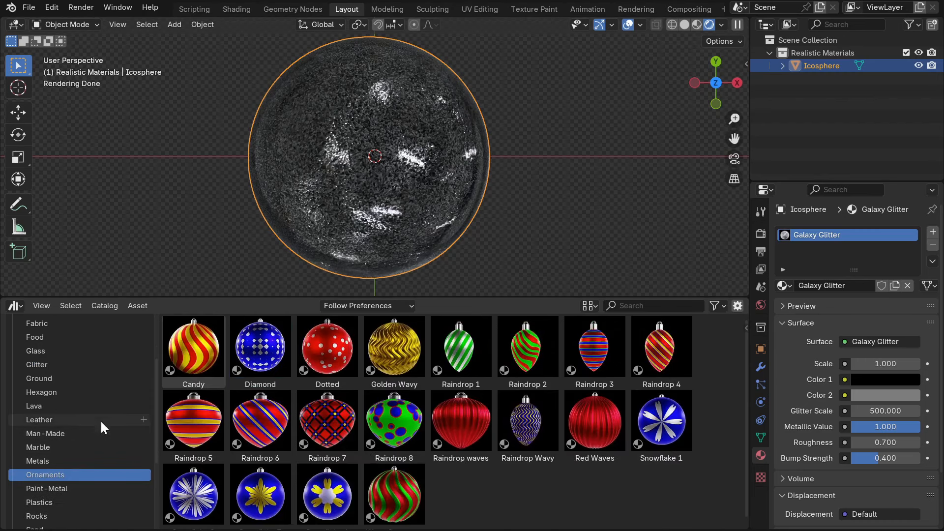
pyautogui.moveTo(260, 492); pyautogui.dragTo(372, 140)
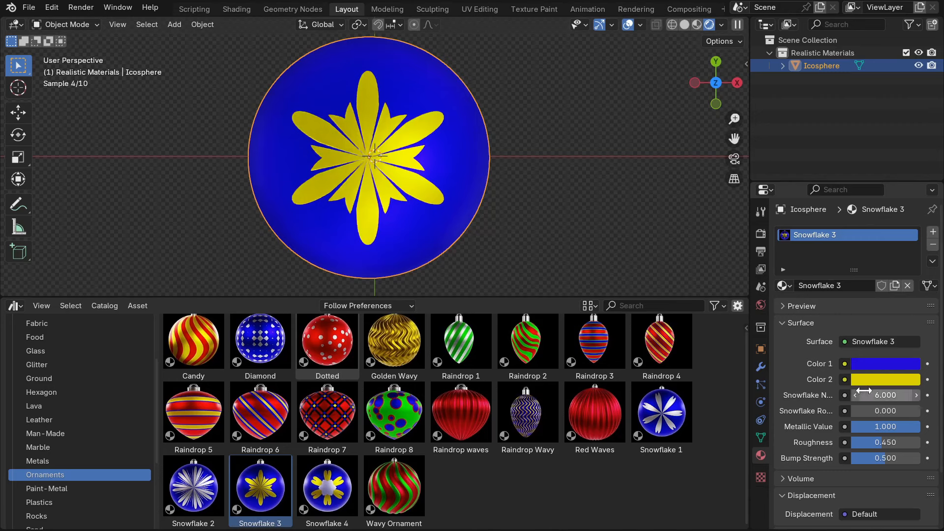
pyautogui.moveTo(749, 377); pyautogui.dragTo(709, 377)
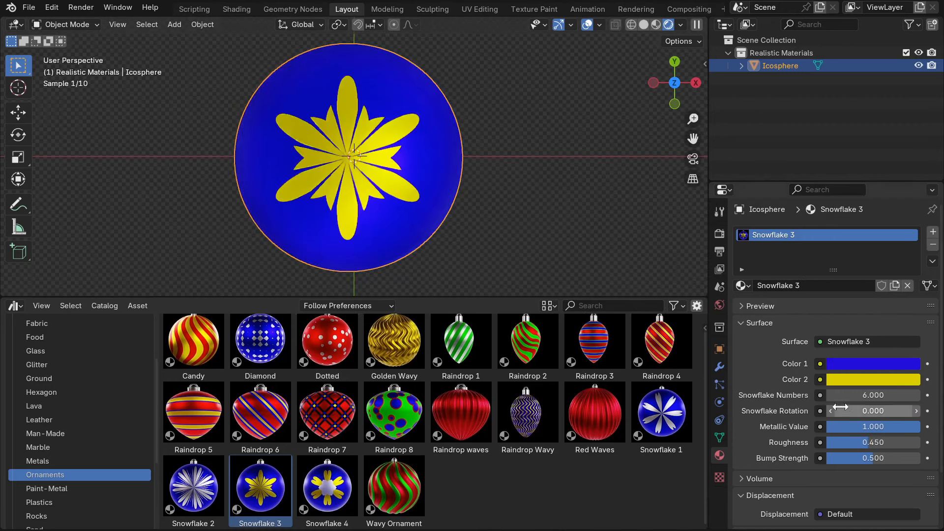
pyautogui.moveTo(873, 395); pyautogui.dragTo(911, 394)
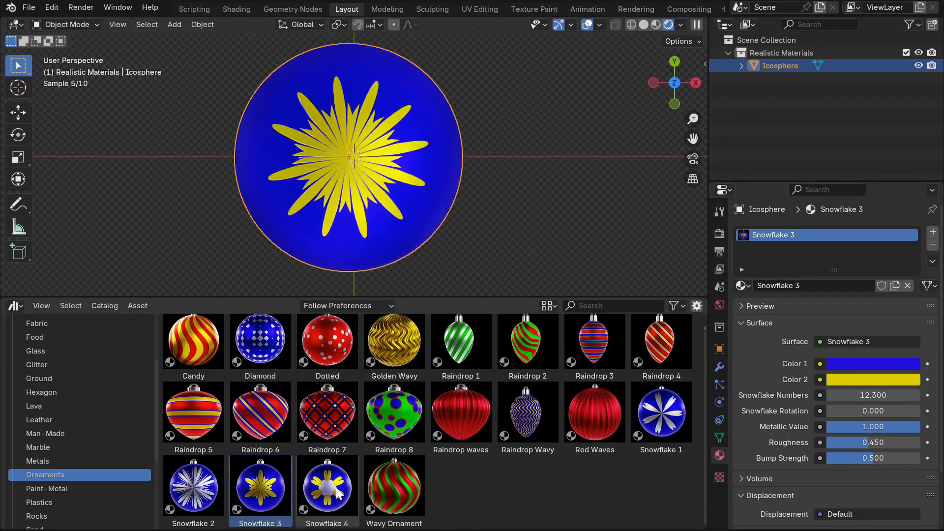
# Apply the Snowflake 4 material to the icosphere and set its first snowflake's number to 11.500 and rotation to 2.600
pyautogui.moveTo(327, 487); pyautogui.dragTo(388, 81)
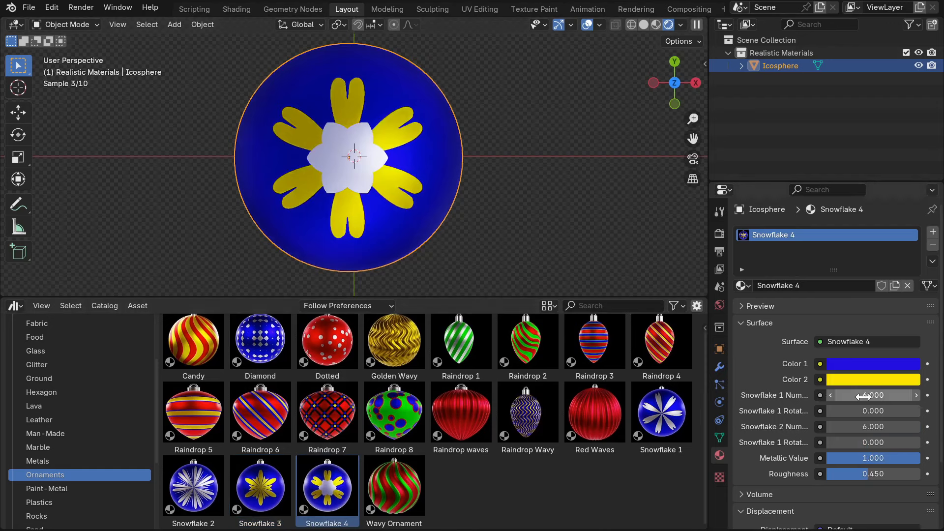
pyautogui.moveTo(864, 396); pyautogui.dragTo(890, 411)
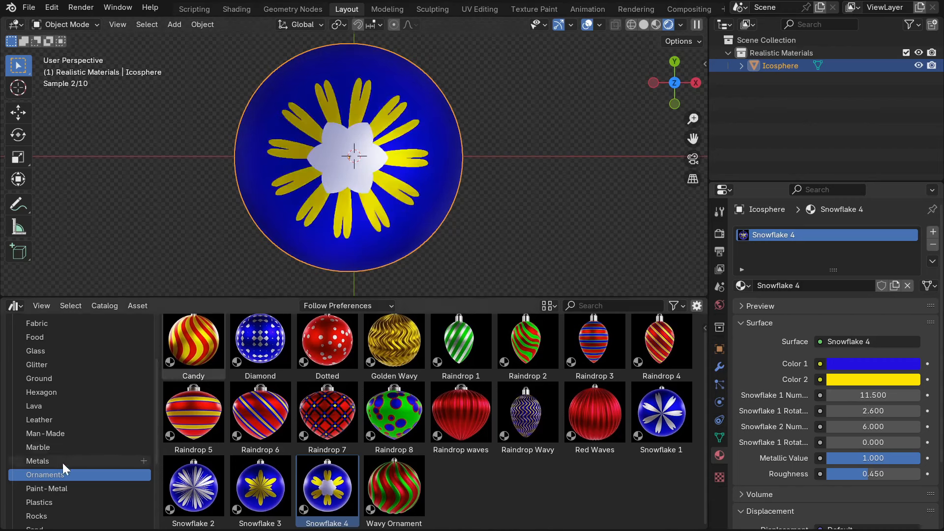
# Apply Coral Rock, Sharp Edged Peak, Sandstone Rock and finally Golden Earthy Rock from the Rocks catalog to the icosphere
pyautogui.click(48, 501)
pyautogui.scroll(-4, 53, 468)
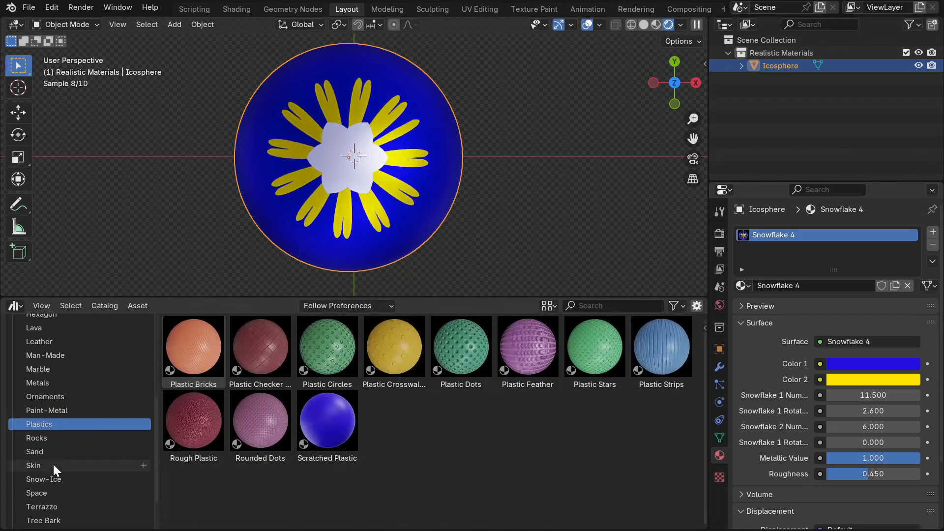
pyautogui.click(45, 437)
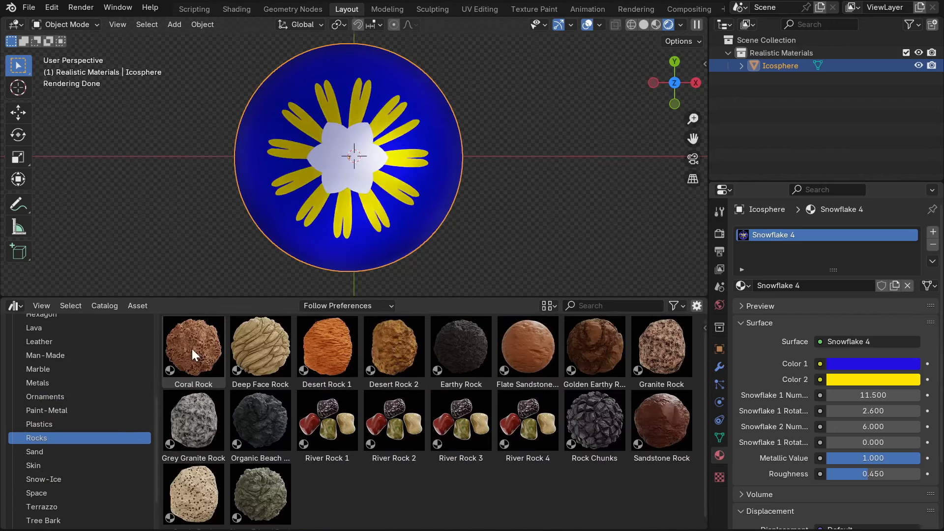
pyautogui.moveTo(181, 356); pyautogui.dragTo(359, 167)
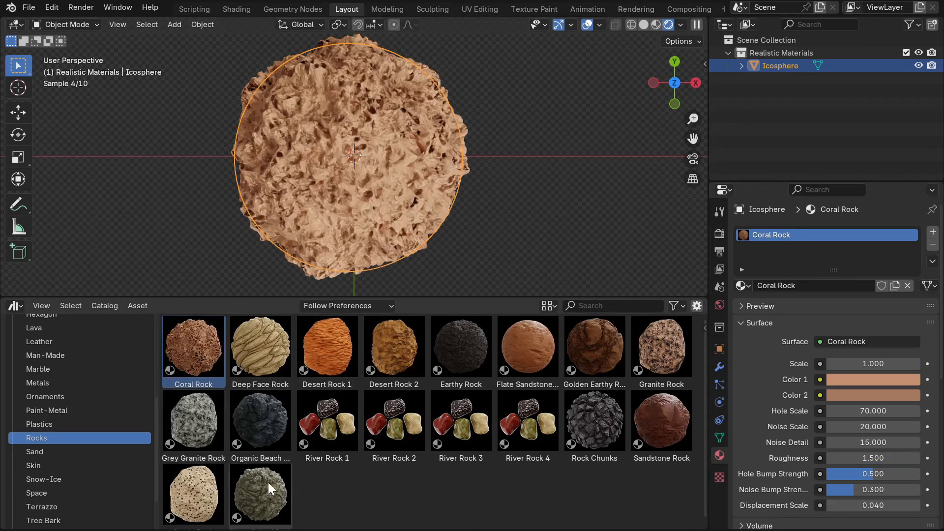
pyautogui.moveTo(268, 482); pyautogui.dragTo(372, 158)
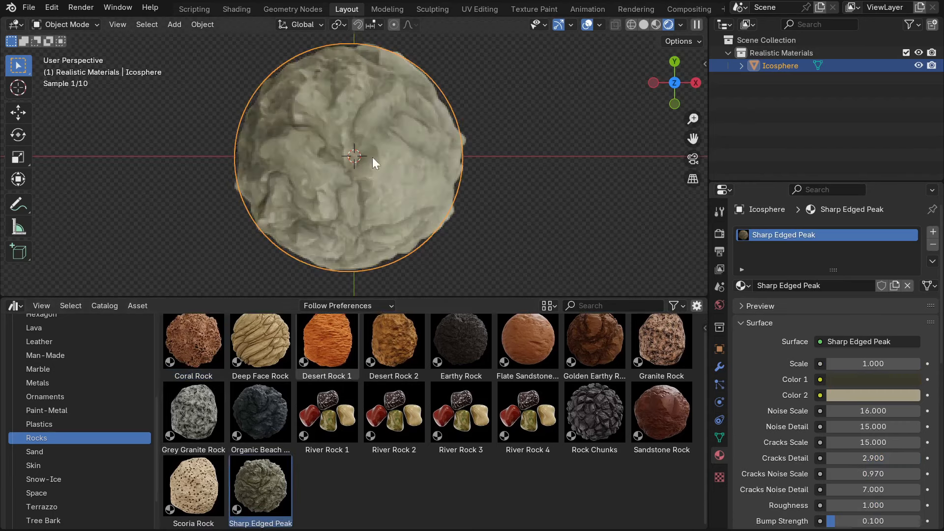
pyautogui.moveTo(650, 413); pyautogui.dragTo(372, 161)
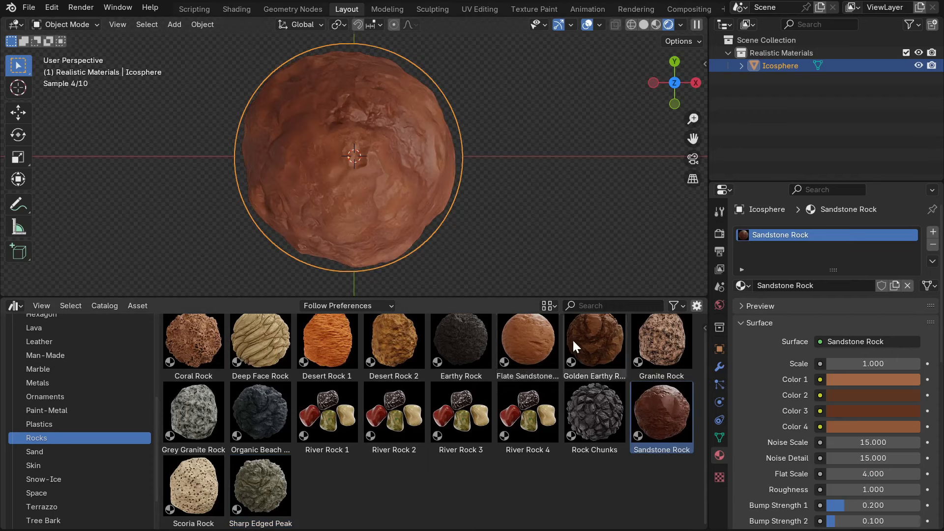
pyautogui.moveTo(573, 339); pyautogui.dragTo(412, 140)
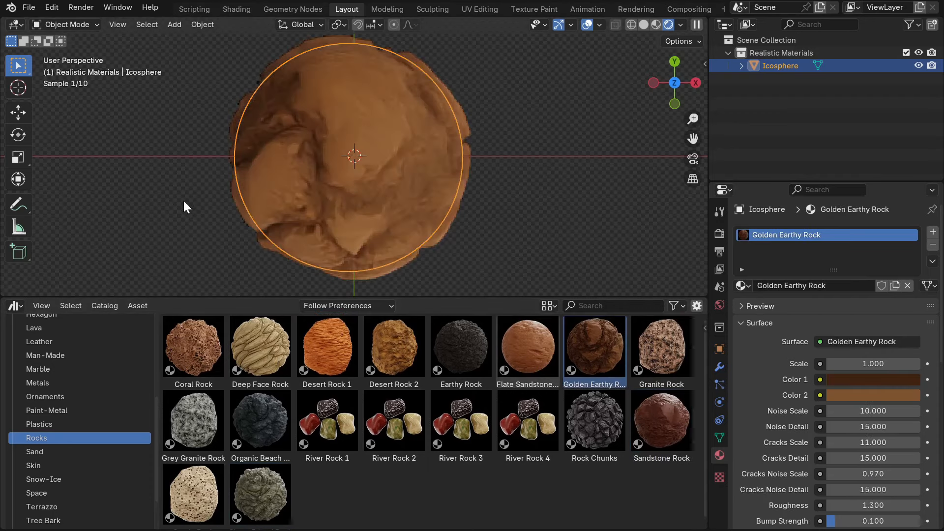
# Examine the materials in the Snow-Ice, Space, Plastics and Metals catalogs and in the complete library
pyautogui.click(45, 480)
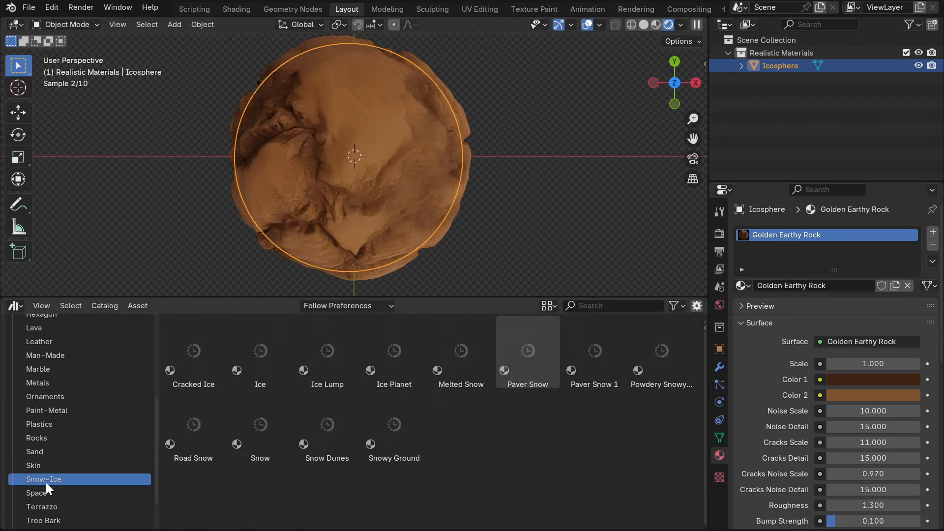
pyautogui.click(44, 494)
pyautogui.click(49, 424)
pyautogui.click(58, 382)
pyautogui.scroll(6, 61, 369)
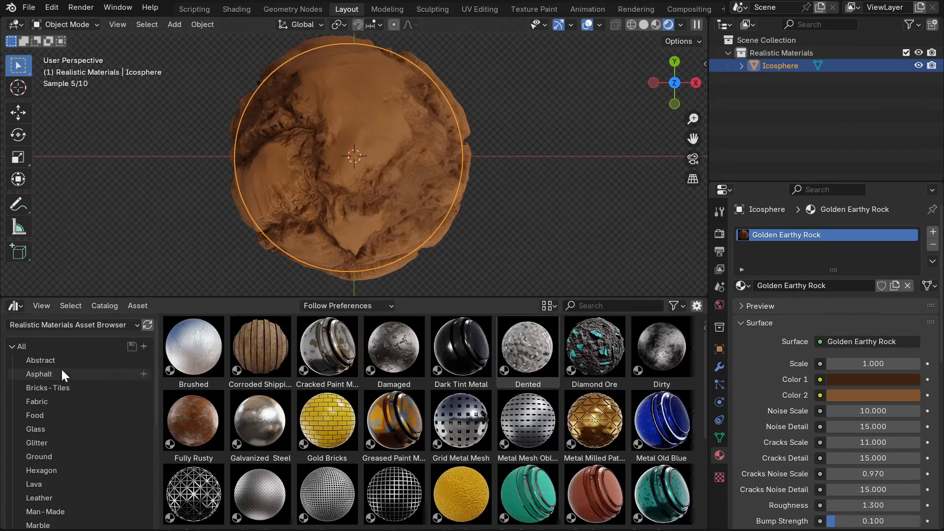
pyautogui.click(55, 347)
pyautogui.scroll(-2, 347, 378)
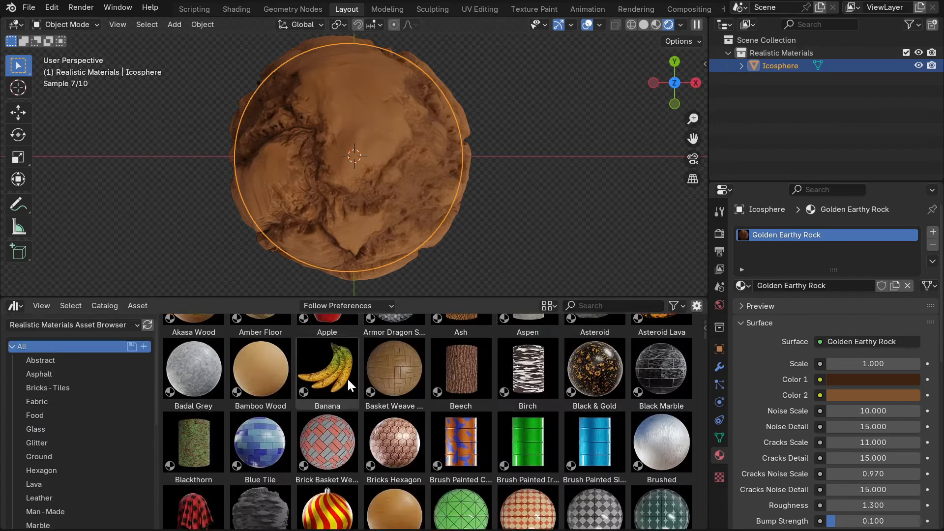
pyautogui.scroll(2, 347, 378)
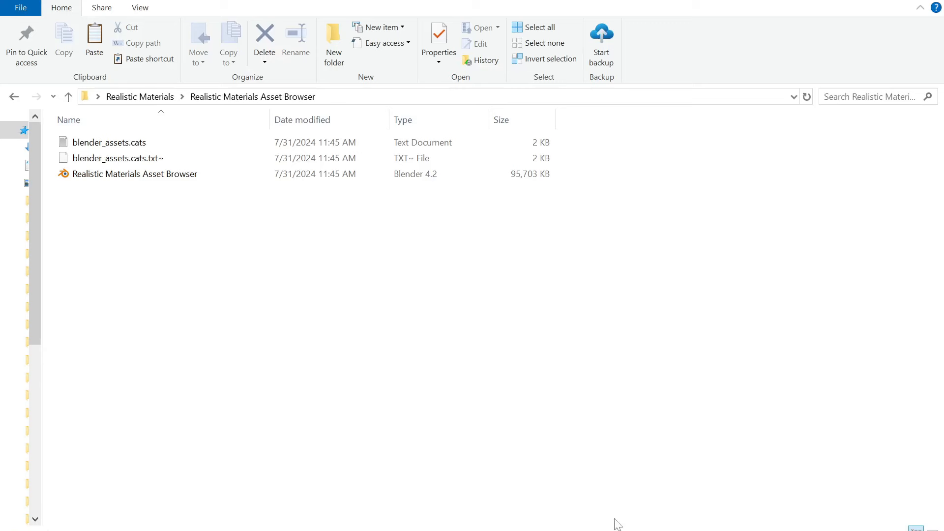
# View the parent Realistic Materials folder with its archives in File Explorer and switch back to Blender
pyautogui.click(68, 96)
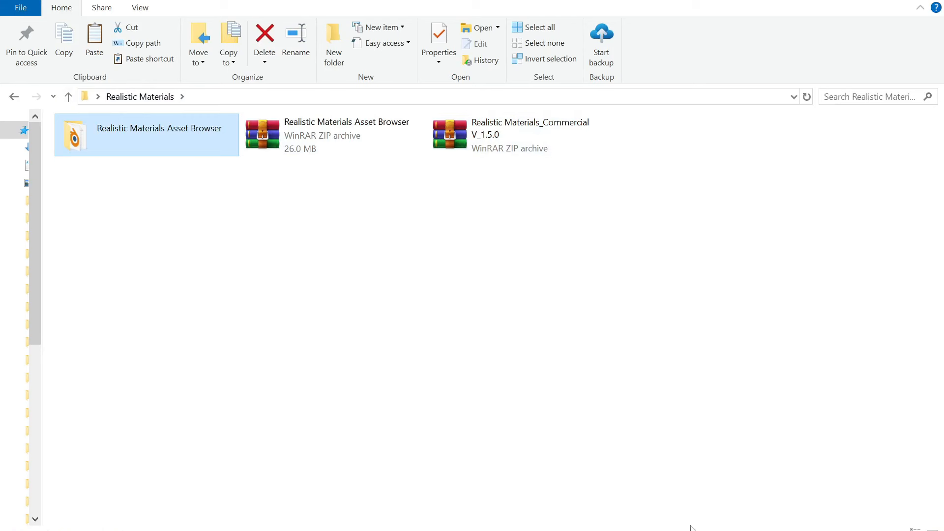
pyautogui.hotkey('alt', 'Tab')
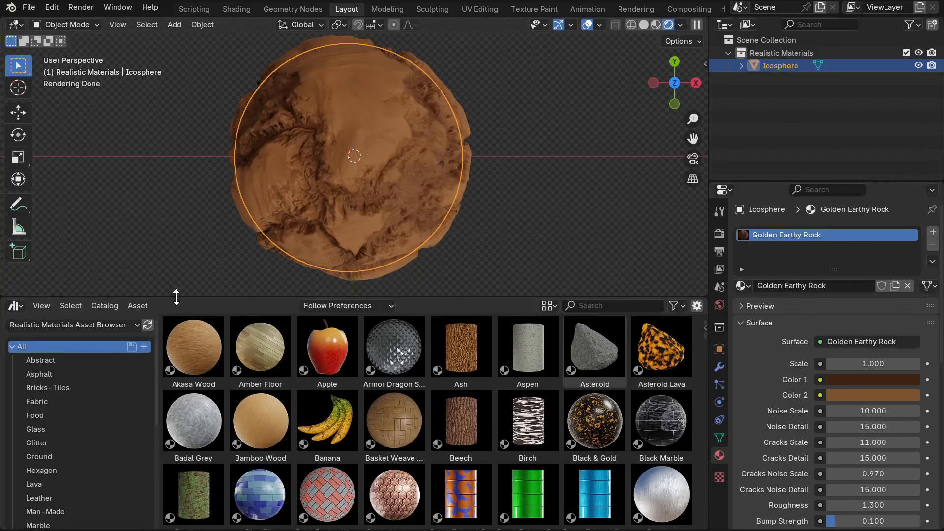
# Shrink the Asset Browser area to a low strip and turn it into a Timeline
pyautogui.moveTo(176, 298); pyautogui.dragTo(179, 470)
pyautogui.click(15, 479)
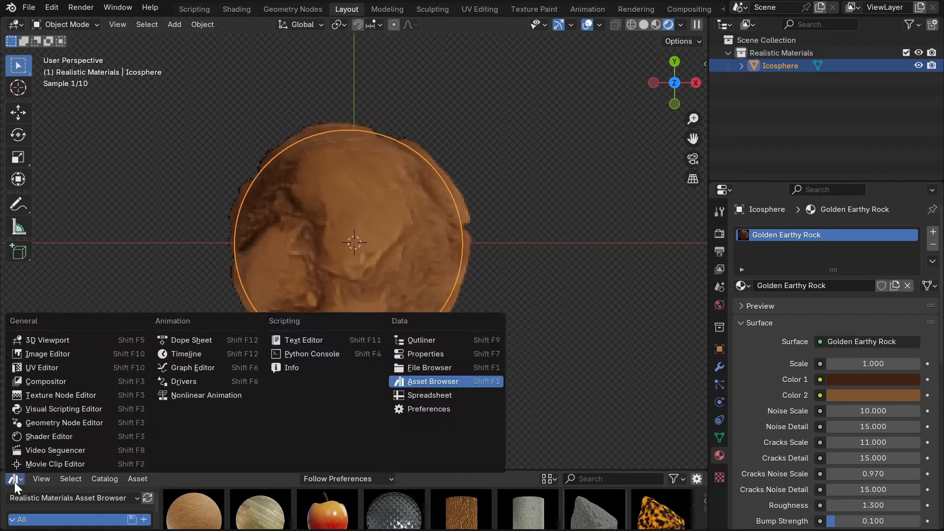
pyautogui.click(187, 354)
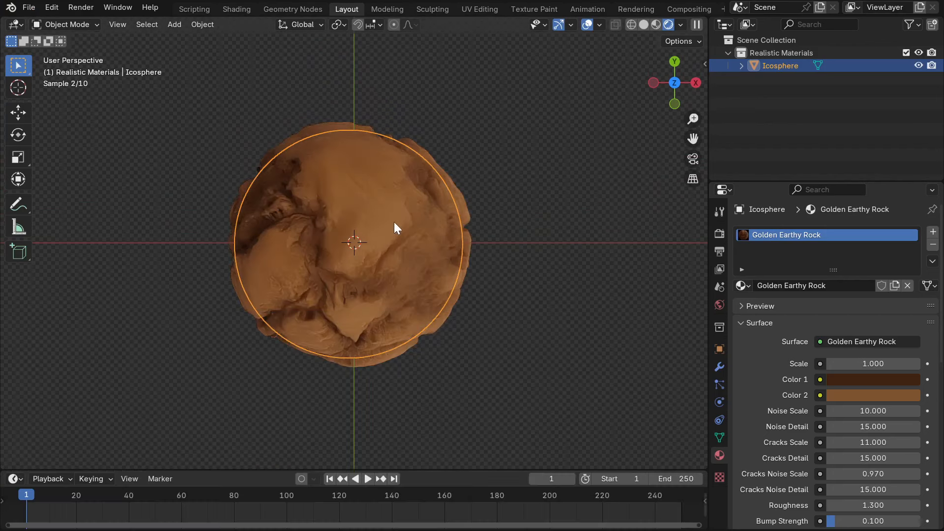
# Remove the Golden Earthy Rock material slot from the icosphere
pyautogui.scroll(1, 394, 222)
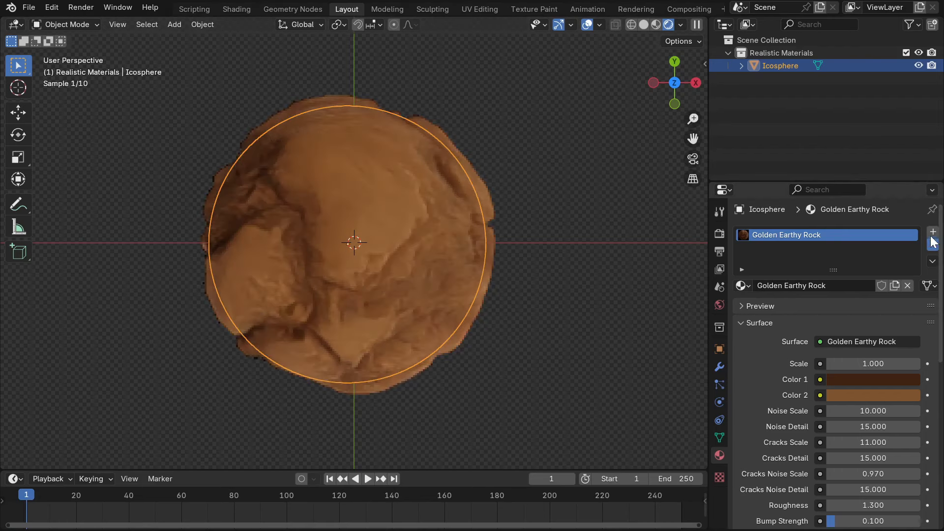
pyautogui.hotkey('ctrl', 'z')
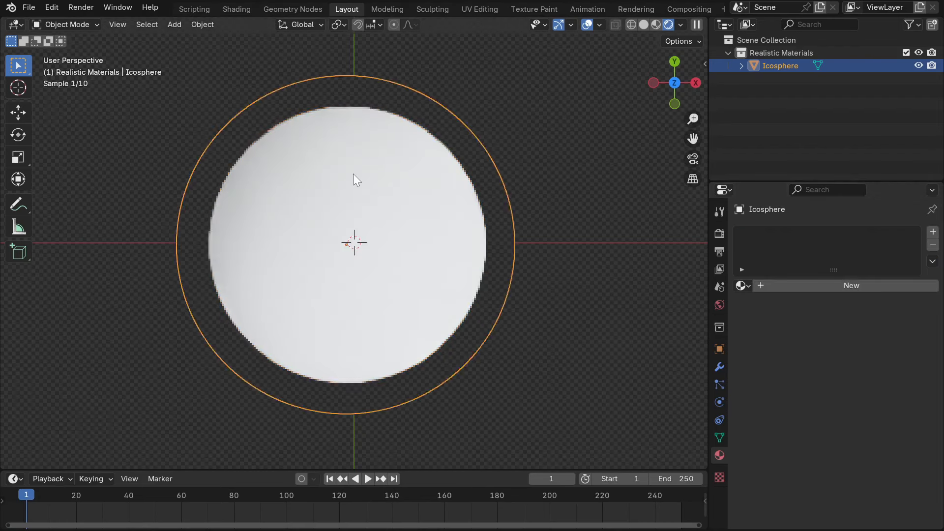
# Install the add-on from Realistic Materials_Commercial V_1.5.0.zip in the Desktop's Realistic Materials folder through the preferences
pyautogui.click(53, 9)
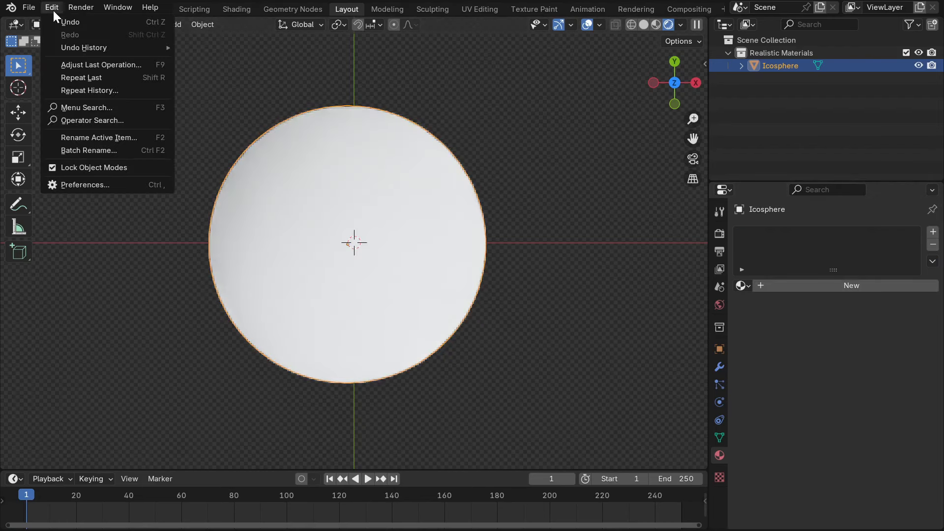
pyautogui.click(85, 184)
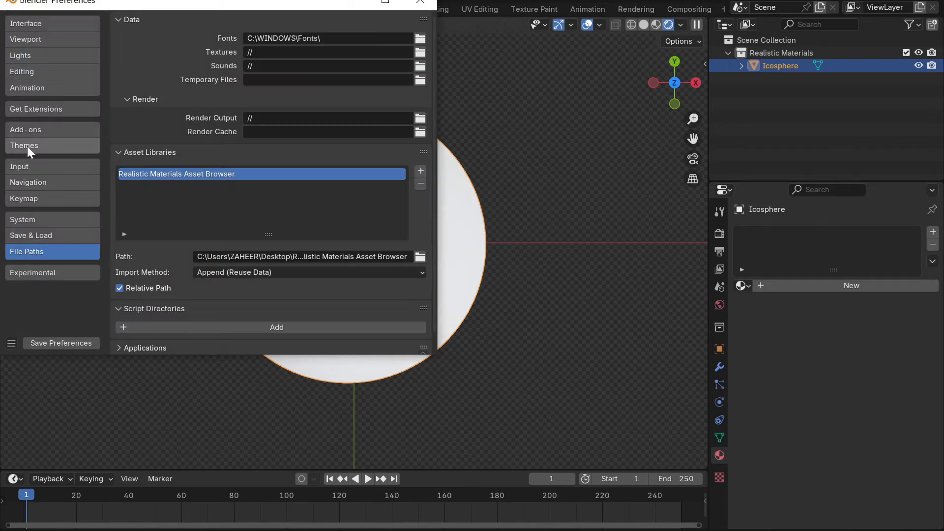
pyautogui.click(31, 130)
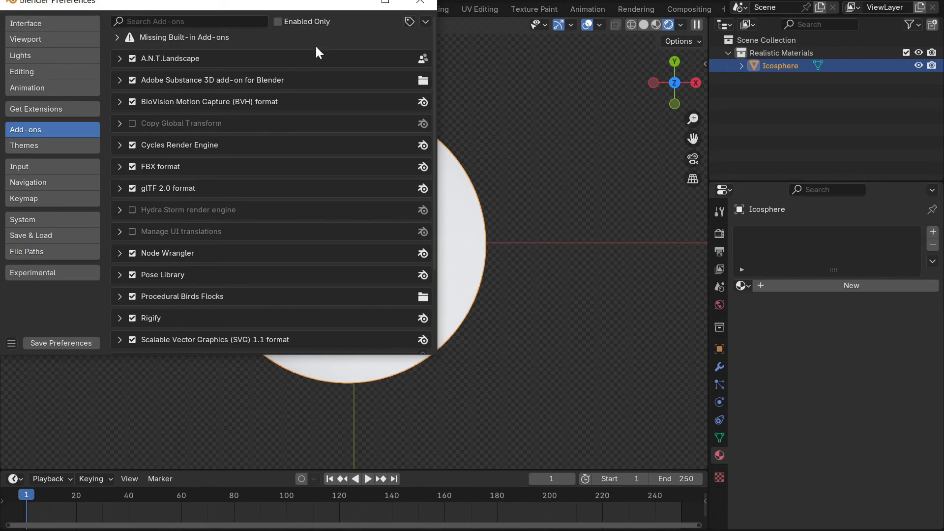
pyautogui.click(426, 20)
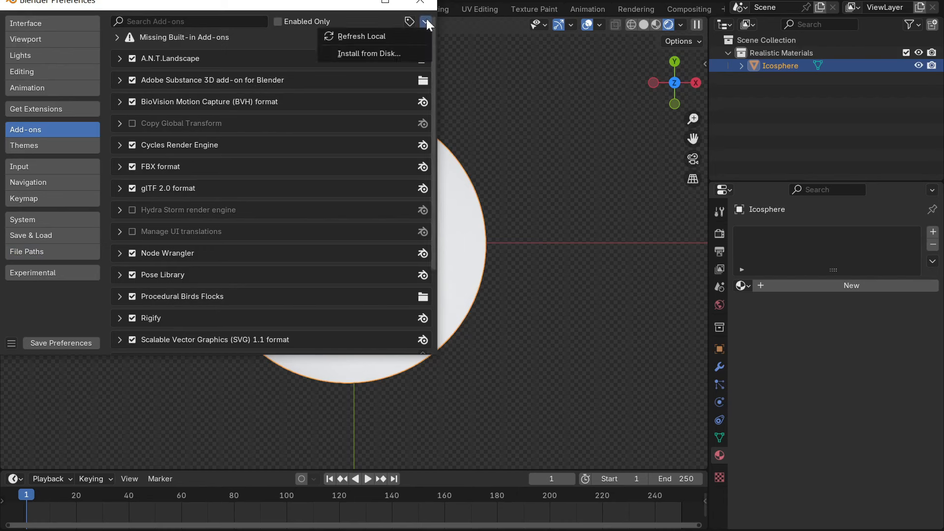
pyautogui.click(388, 52)
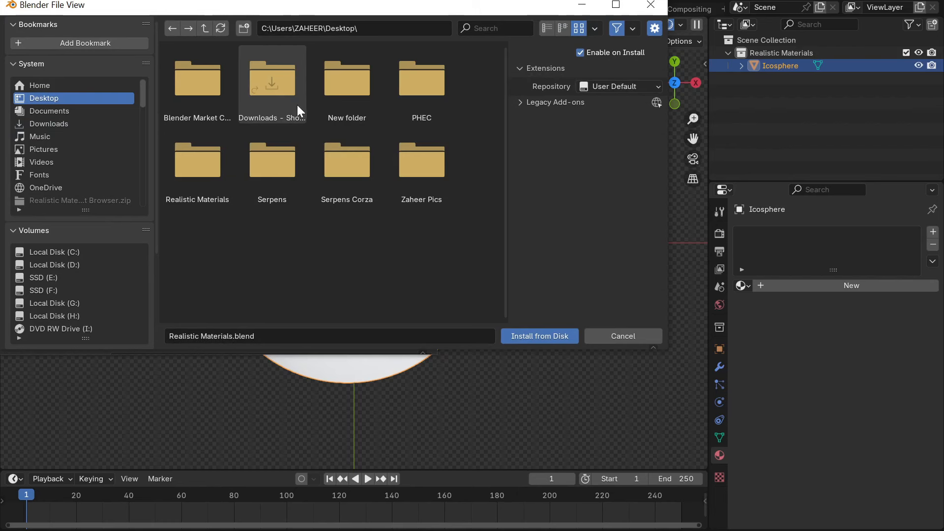
pyautogui.doubleClick(195, 168)
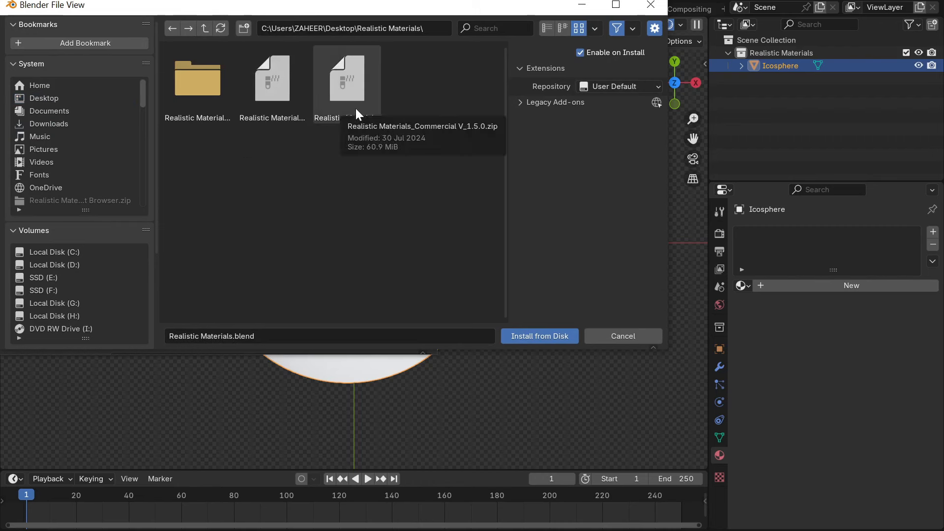
pyautogui.click(356, 88)
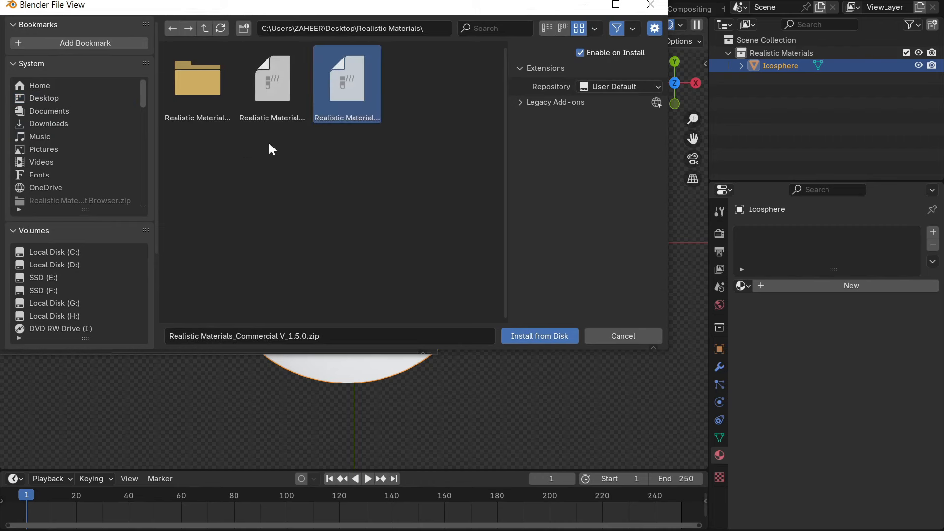
pyautogui.click(524, 337)
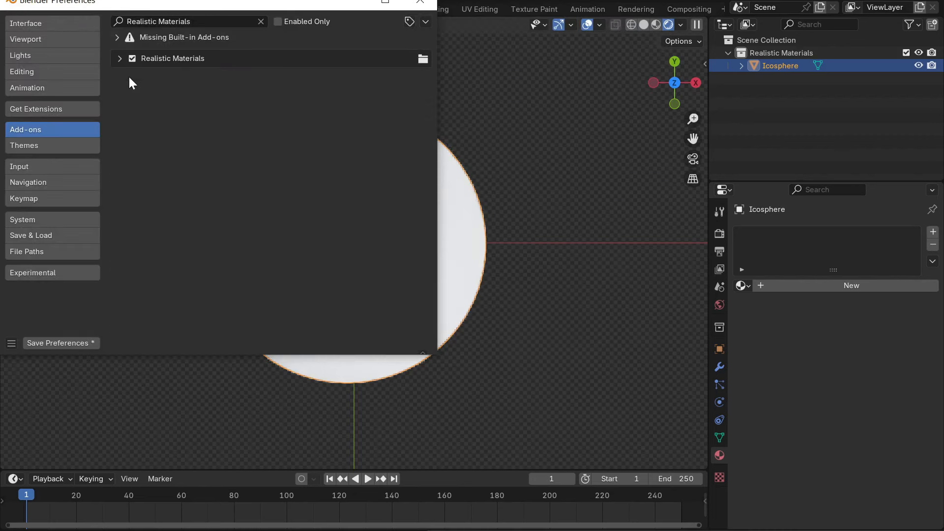
# Expand the Realistic Materials add-on's details, save the preferences and close their window
pyautogui.click(119, 59)
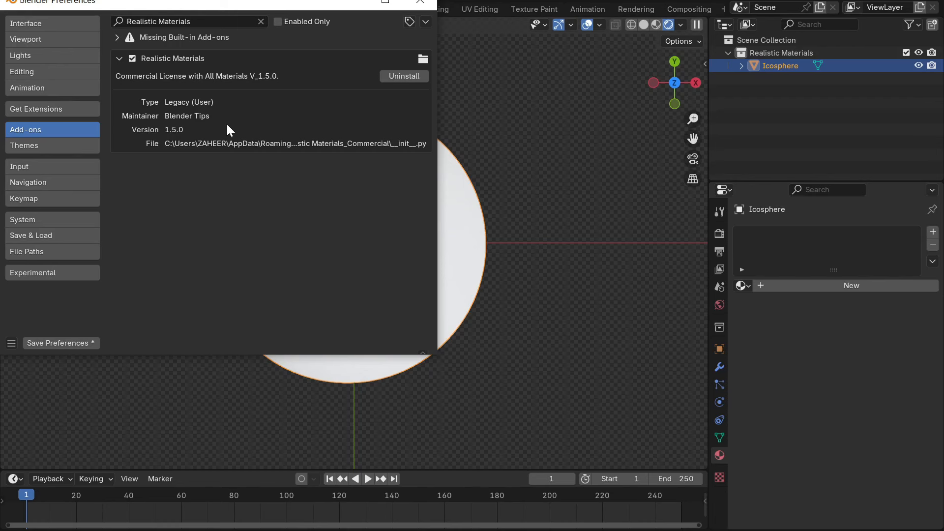
pyautogui.click(76, 341)
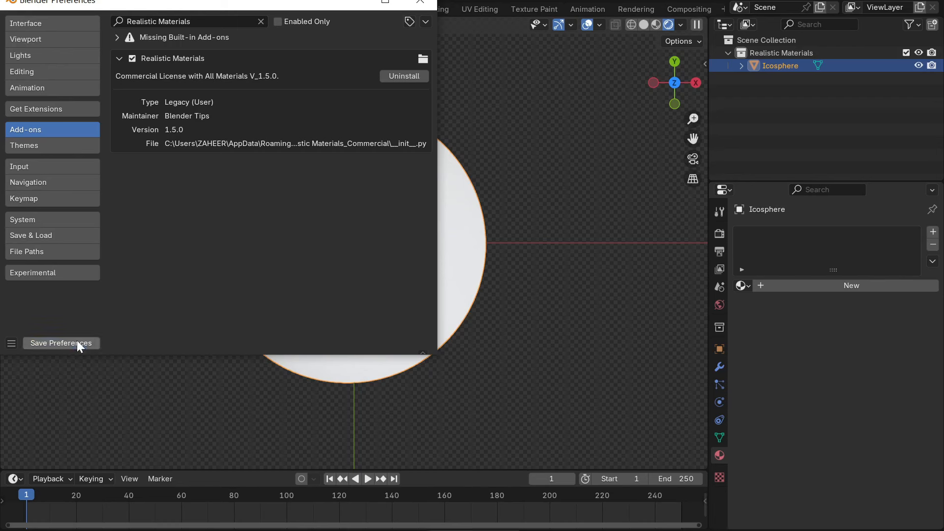
pyautogui.click(416, 5)
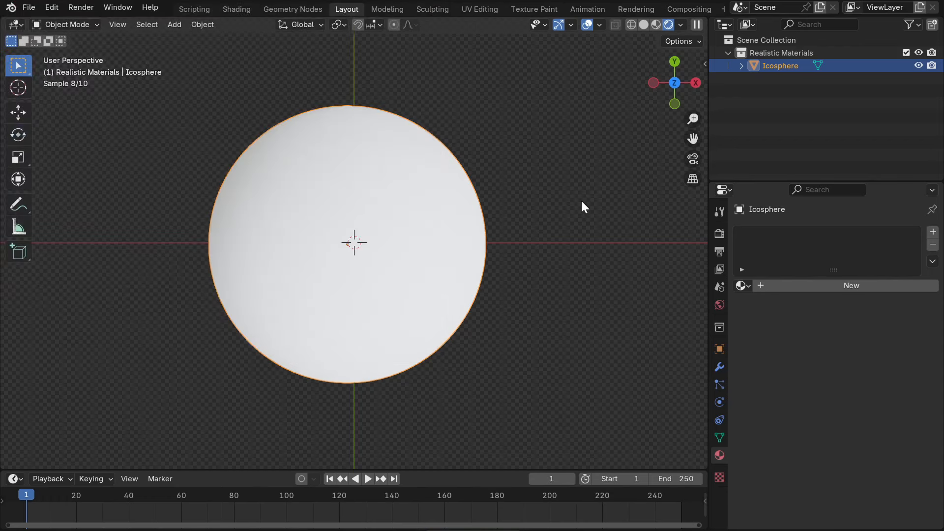
# Display the Realistic Materials add-on's controls in the 3D viewport and view its Abstract materials
pyautogui.press('n')
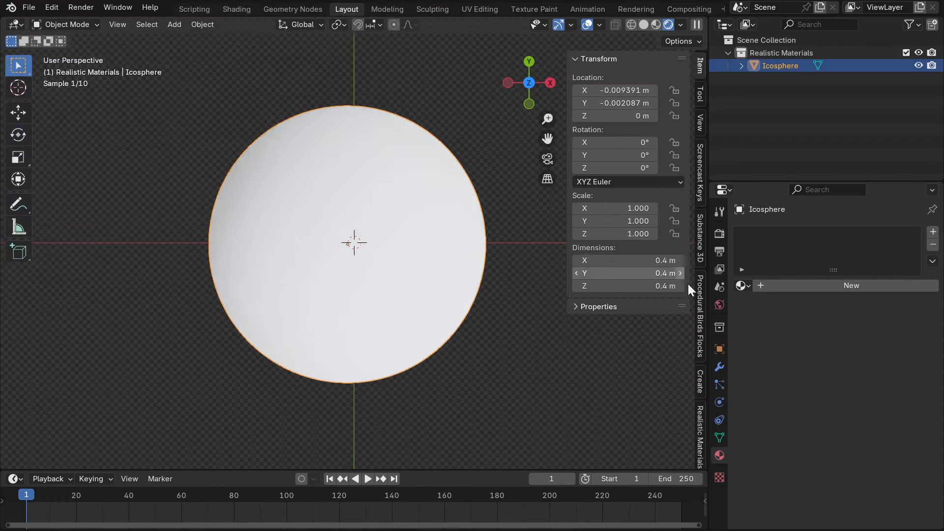
pyautogui.click(700, 428)
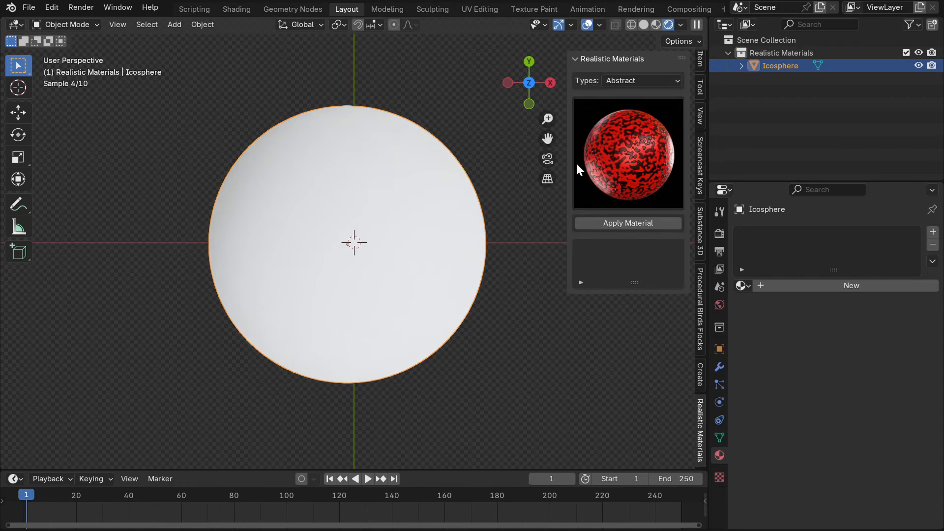
pyautogui.click(602, 159)
pyautogui.click(602, 158)
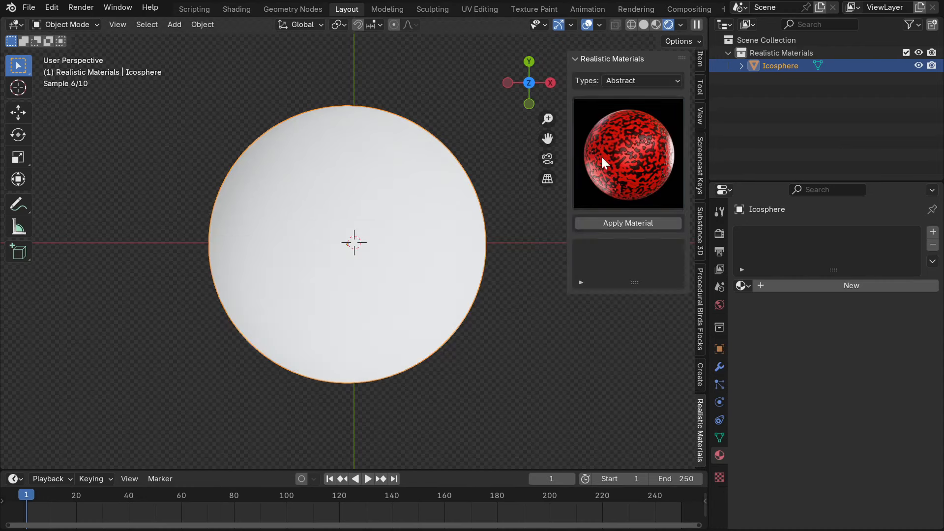
# Examine the add-on's material previews for the Asphalt and Bricks-Tiles types
pyautogui.click(617, 80)
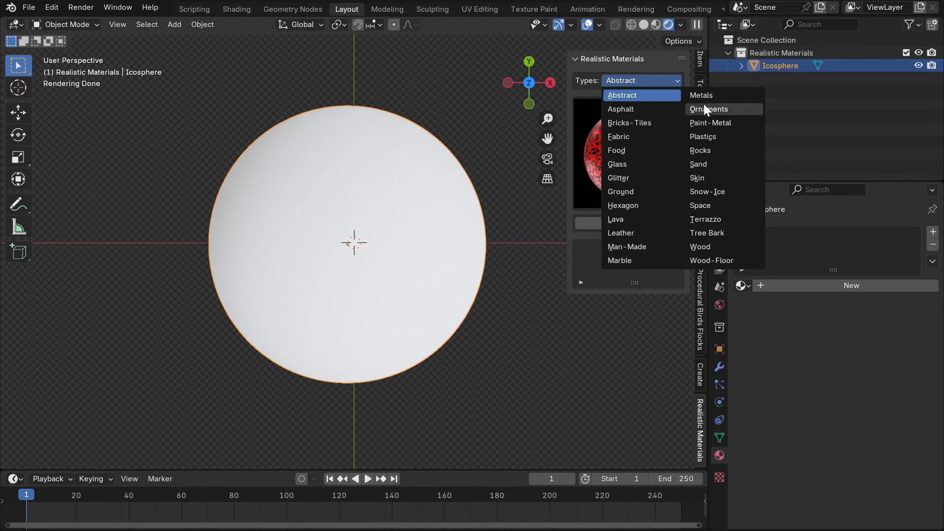
pyautogui.click(627, 110)
pyautogui.click(626, 131)
pyautogui.click(625, 80)
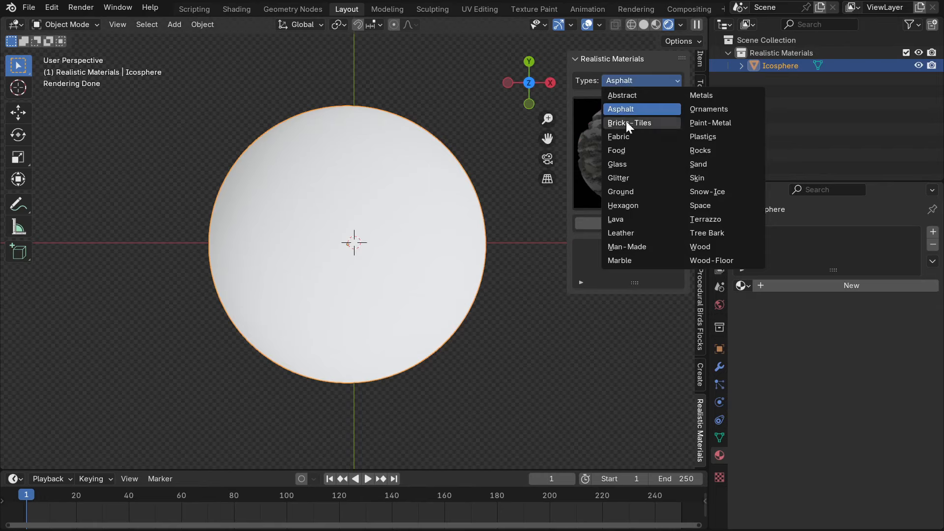
pyautogui.click(626, 123)
pyautogui.click(622, 141)
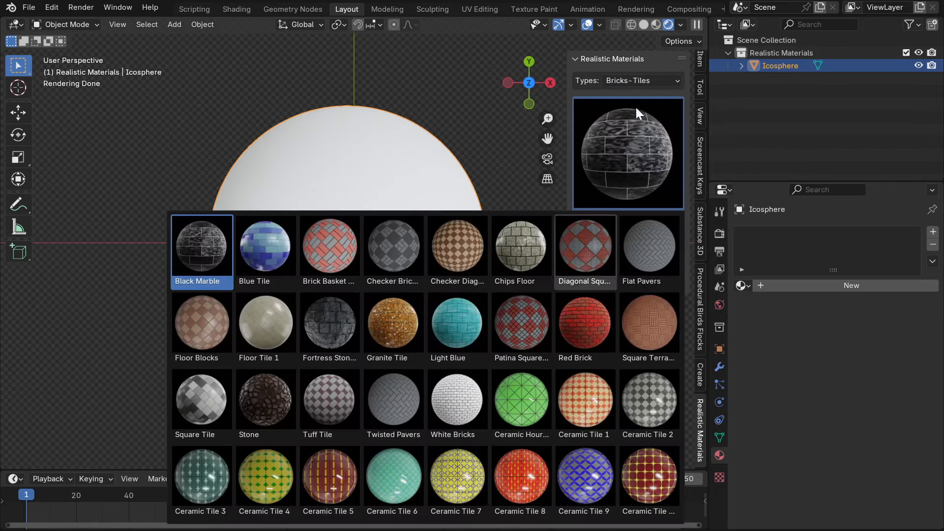
# Switch the material type to Metals and look through all of its material previews
pyautogui.click(644, 82)
pyautogui.click(700, 94)
pyautogui.click(632, 128)
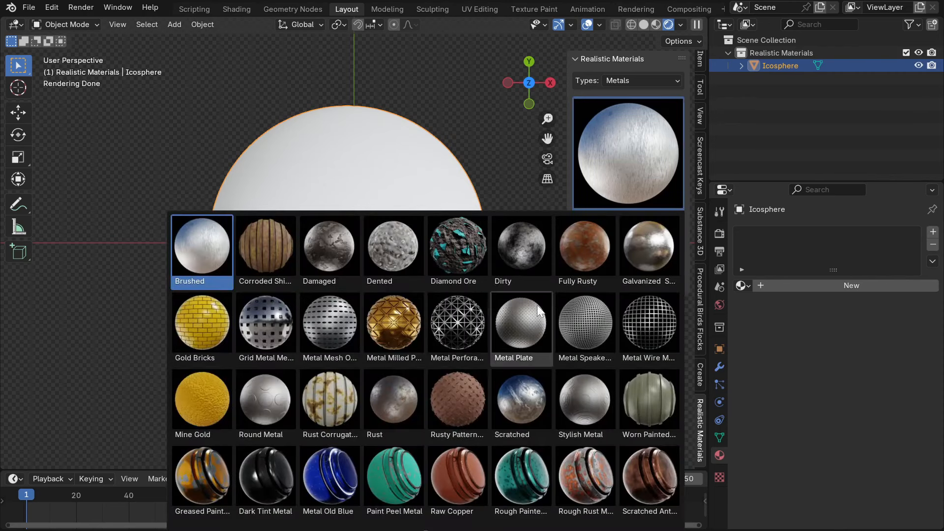
pyautogui.scroll(-1, 458, 477)
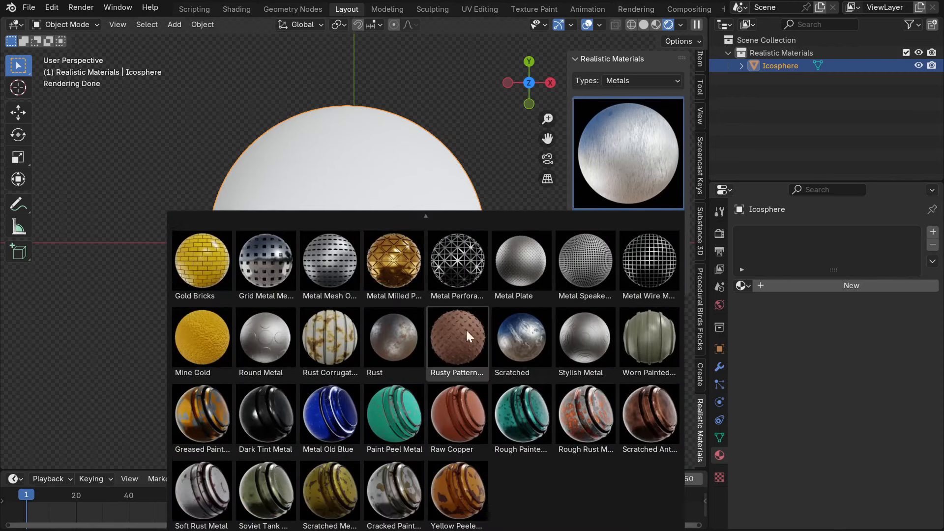
pyautogui.click(613, 147)
pyautogui.click(621, 141)
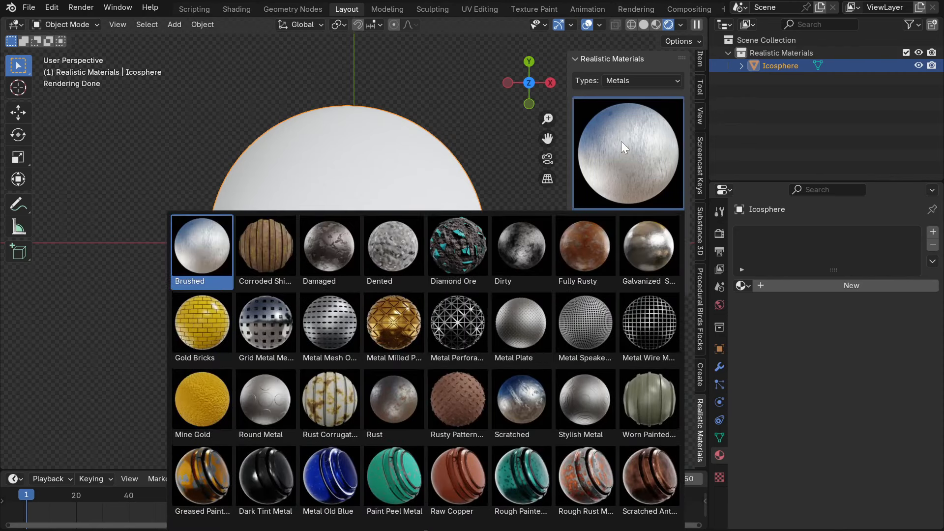
# Examine the add-on's material previews for the Terrazzo, Wood and Wood-Floor types
pyautogui.click(629, 83)
pyautogui.click(628, 82)
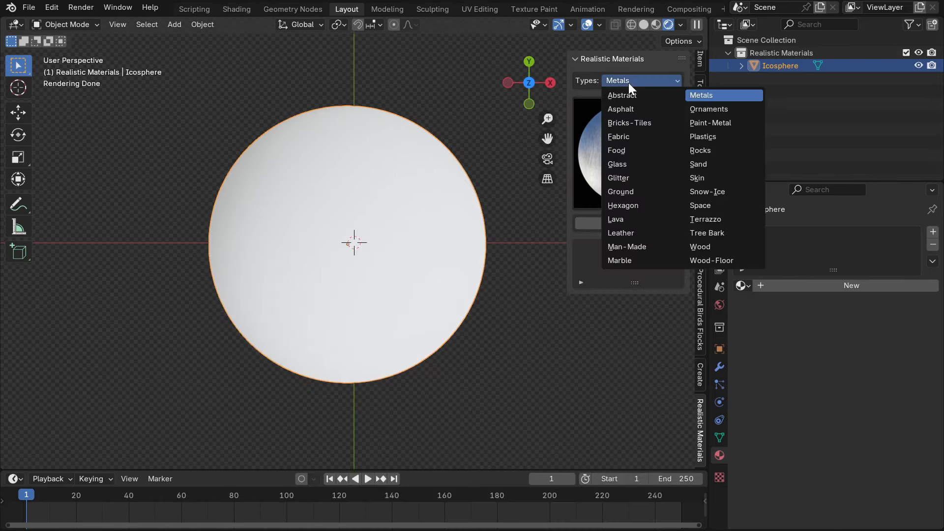
pyautogui.click(698, 217)
pyautogui.click(635, 164)
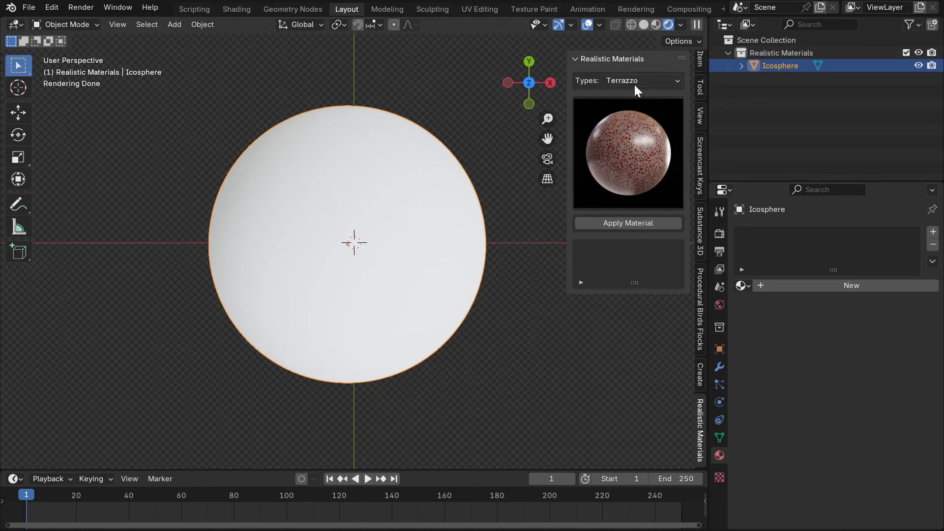
pyautogui.click(635, 83)
pyautogui.click(693, 246)
pyautogui.click(626, 191)
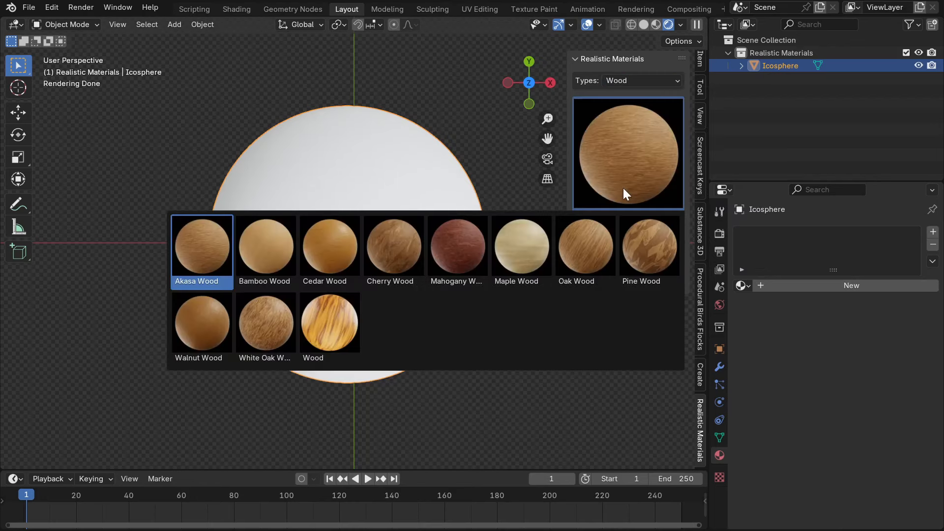
pyautogui.click(661, 80)
pyautogui.click(715, 260)
pyautogui.click(624, 164)
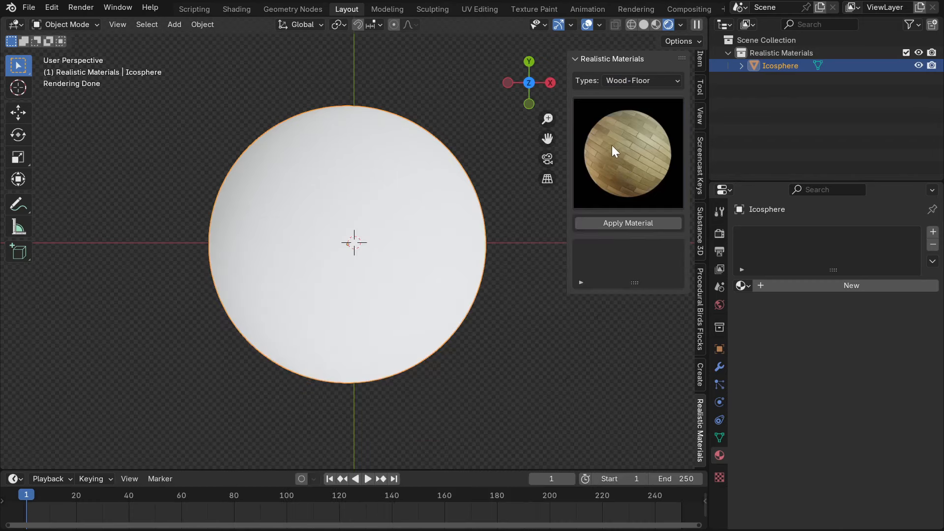
# Set the material type to Marble and apply the Badal Grey material to the icosphere
pyautogui.click(613, 82)
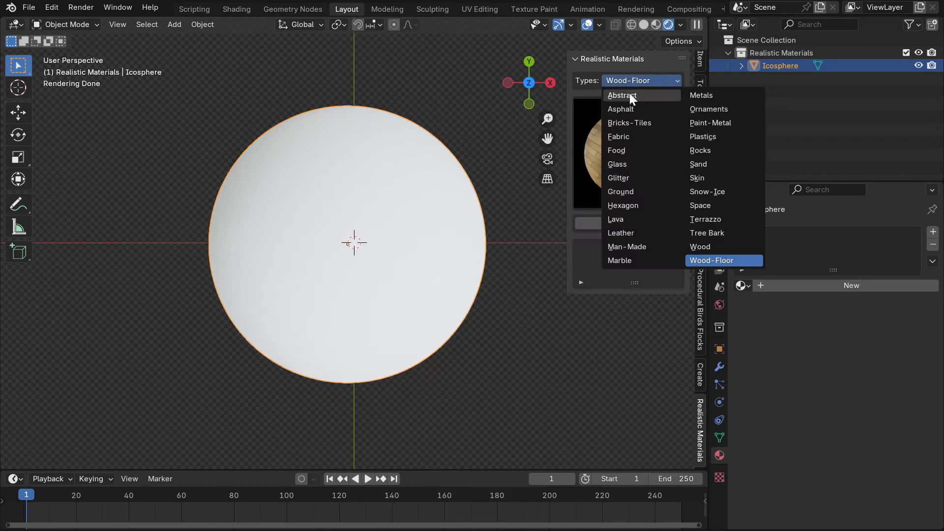
pyautogui.click(625, 259)
pyautogui.click(628, 163)
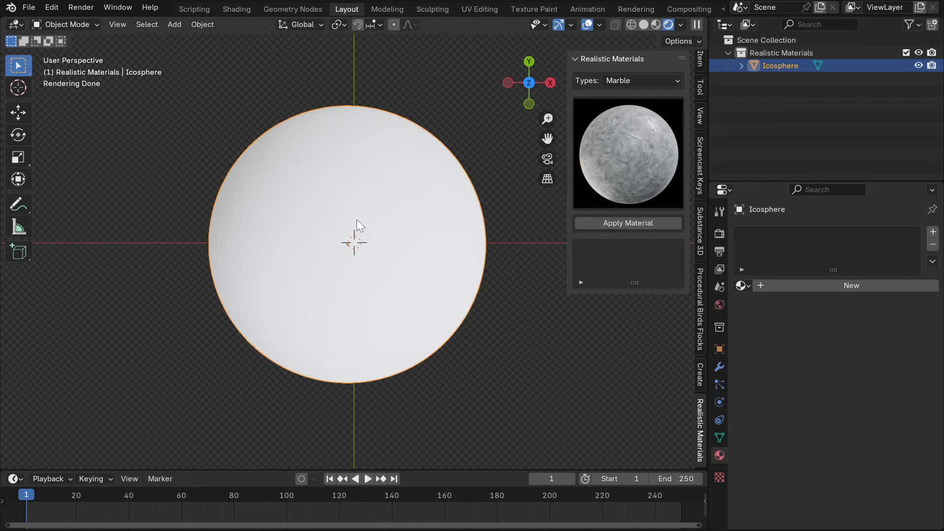
pyautogui.click(611, 224)
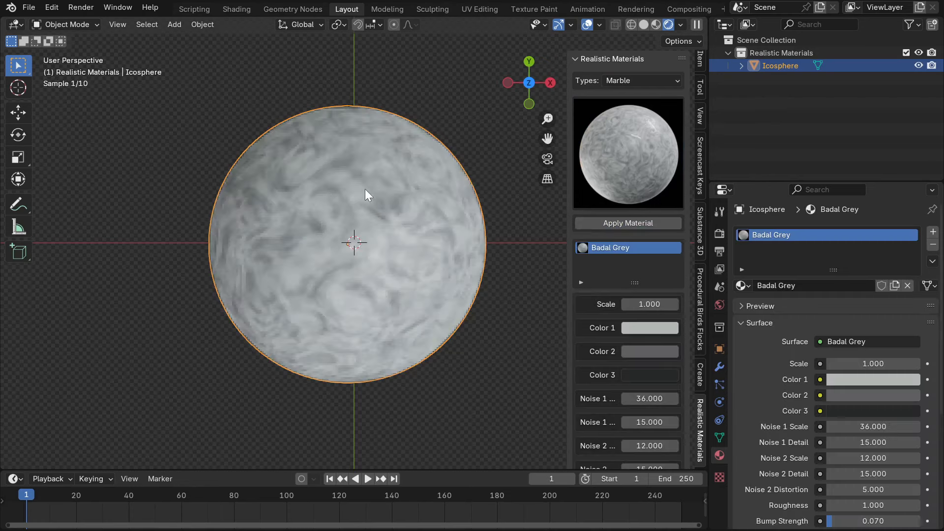
pyautogui.scroll(2, 356, 218)
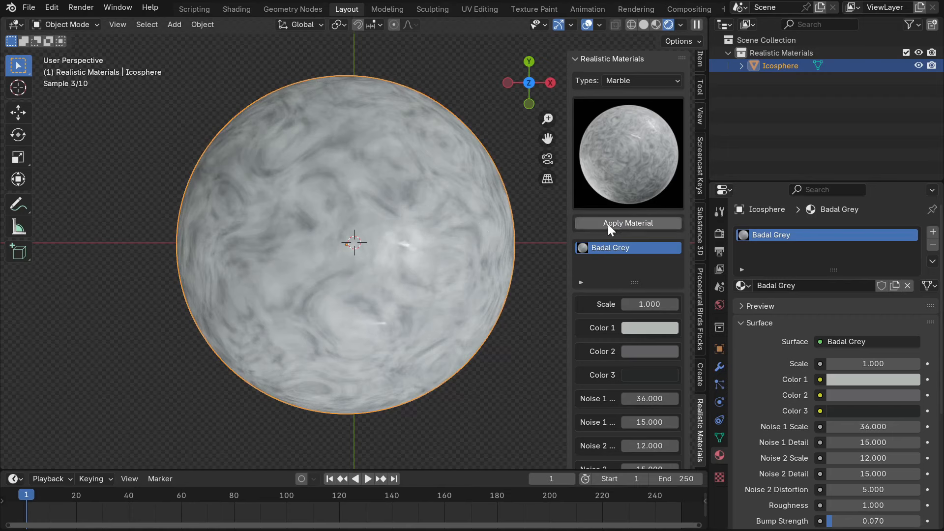
# Review the Badal Grey material's parameters, try a Scale of about -8.7 and undo that change
pyautogui.scroll(-5, 633, 309)
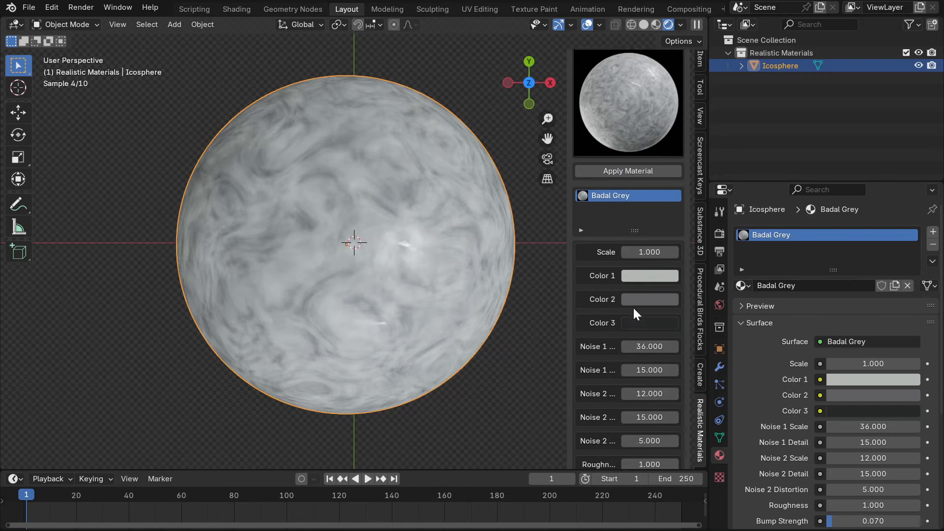
pyautogui.scroll(5, 633, 309)
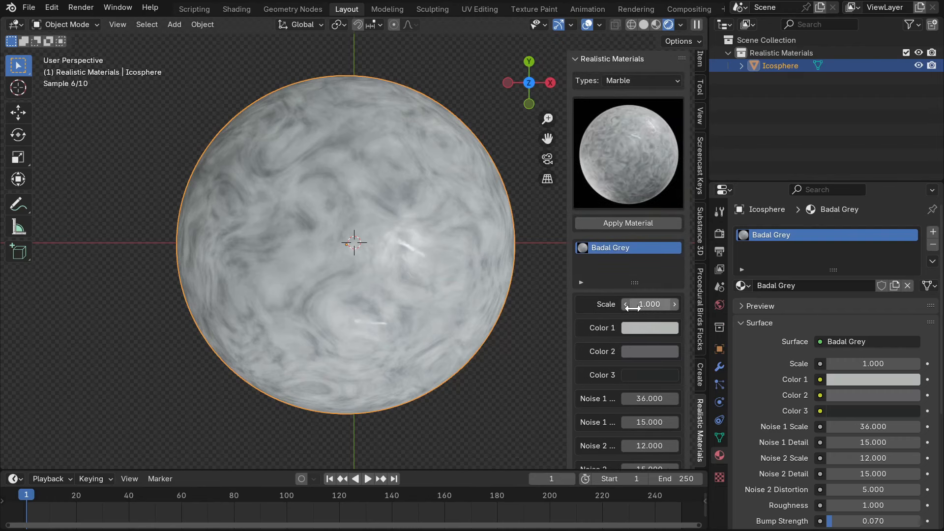
pyautogui.scroll(-5, 818, 370)
pyautogui.scroll(5, 818, 371)
pyautogui.moveTo(645, 305); pyautogui.dragTo(592, 306)
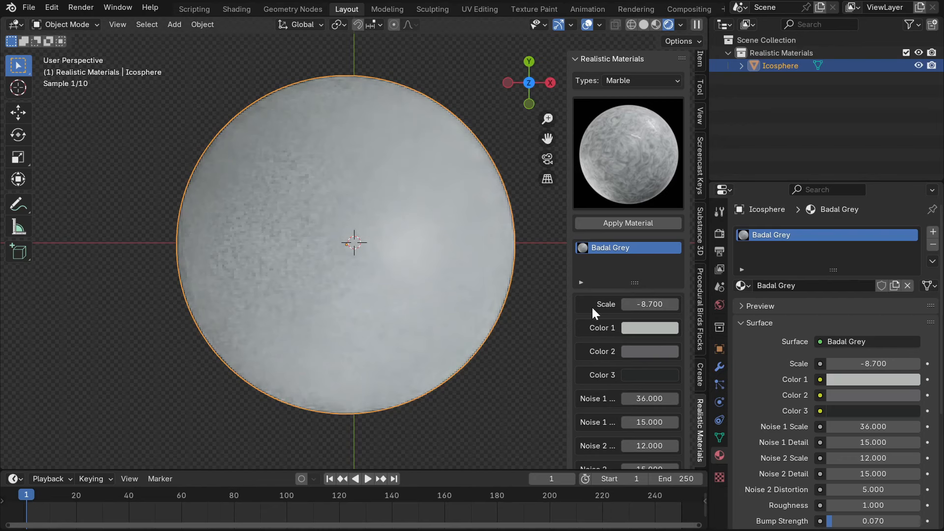
pyautogui.hotkey('ctrl', 'z')
# Replace the icosphere's material with the dark blue Marble from the Marble type
pyautogui.click(630, 154)
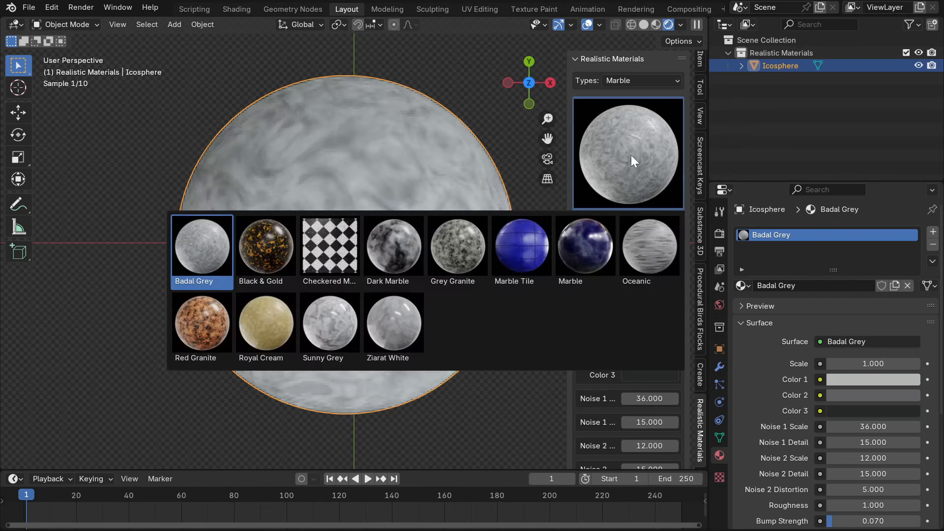
pyautogui.click(574, 236)
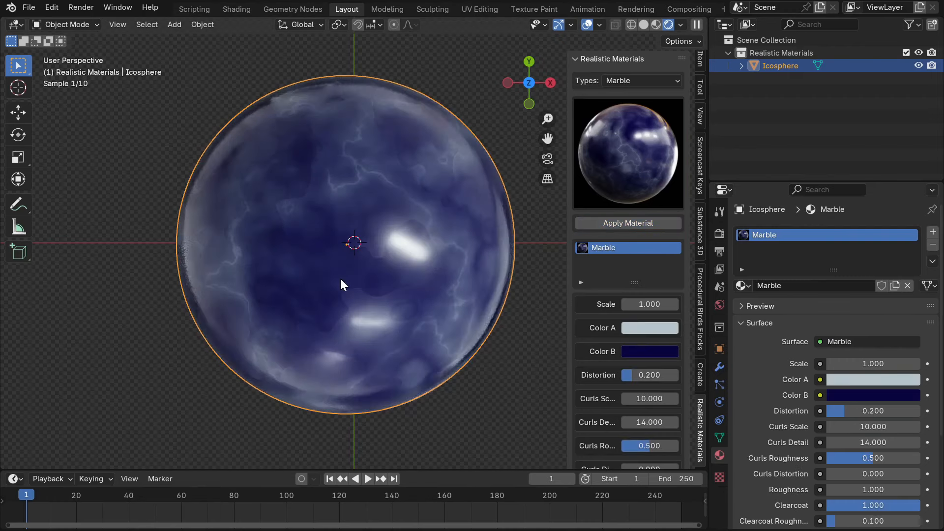
pyautogui.scroll(2, 341, 277)
# Switch the material type to Metals and apply the gold Metal Milled Pattern material to the icosphere, leaving the object deselected
pyautogui.click(662, 80)
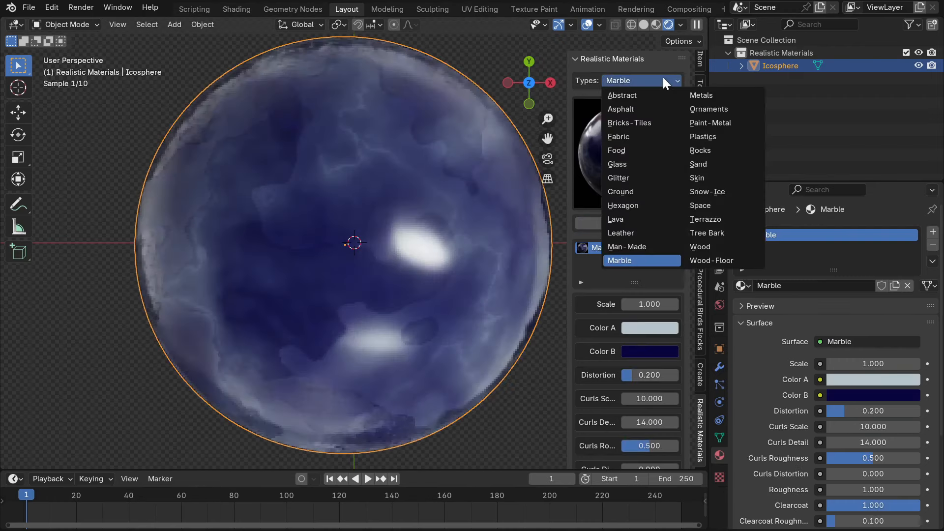
pyautogui.click(714, 94)
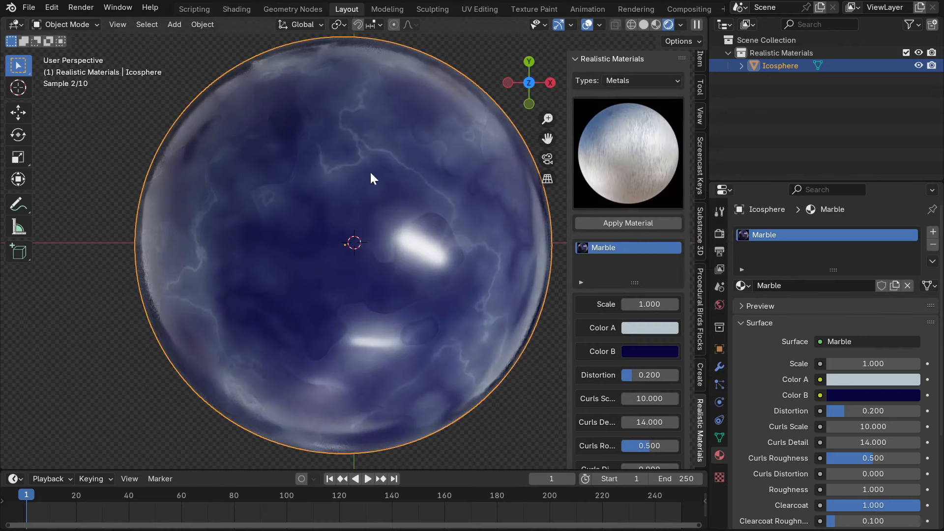
pyautogui.click(618, 161)
pyautogui.click(393, 304)
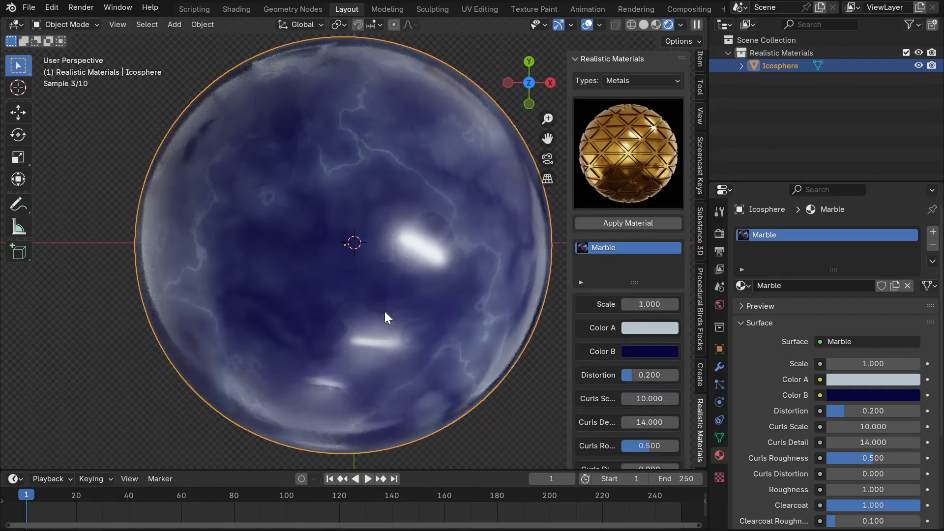
pyautogui.click(658, 223)
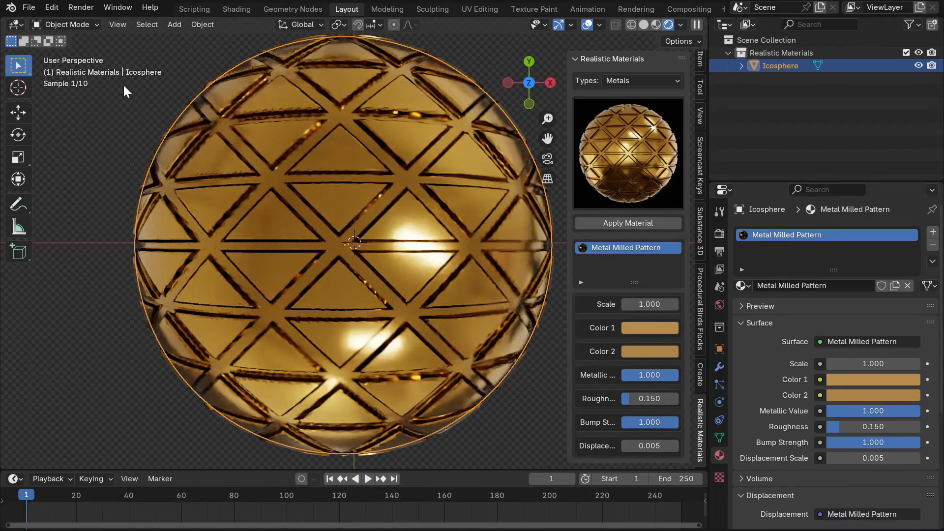
pyautogui.click(193, 113)
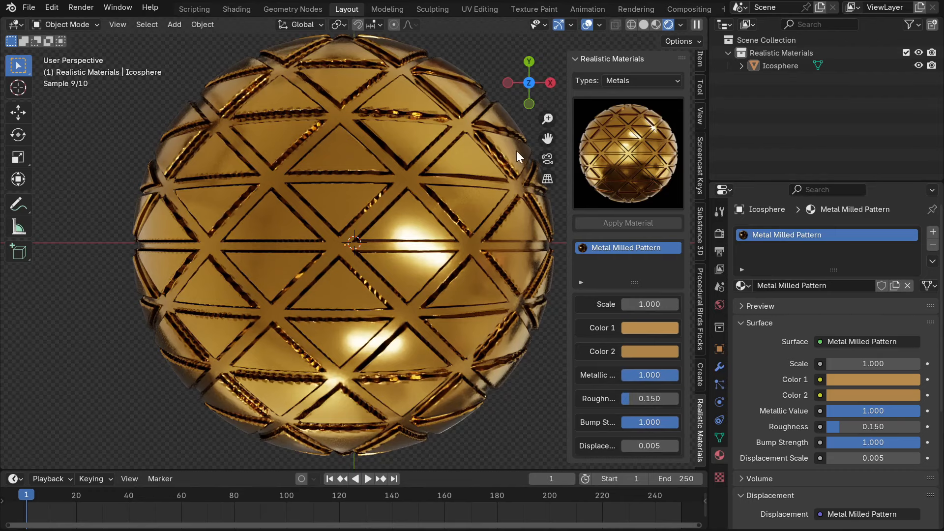
# Replace the icosphere's material with Worn Painted Metal Panels from the Metals type, keeping the icosphere selected
pyautogui.click(627, 113)
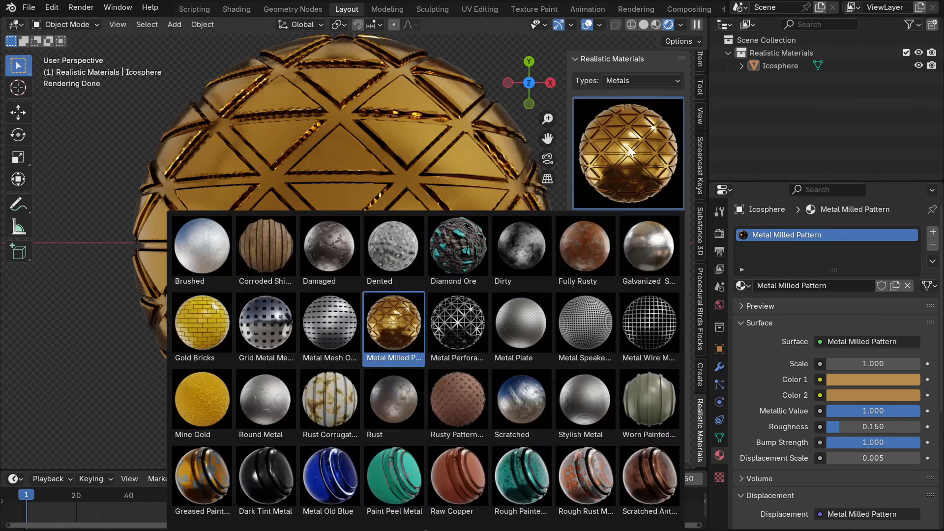
pyautogui.click(649, 403)
pyautogui.click(610, 225)
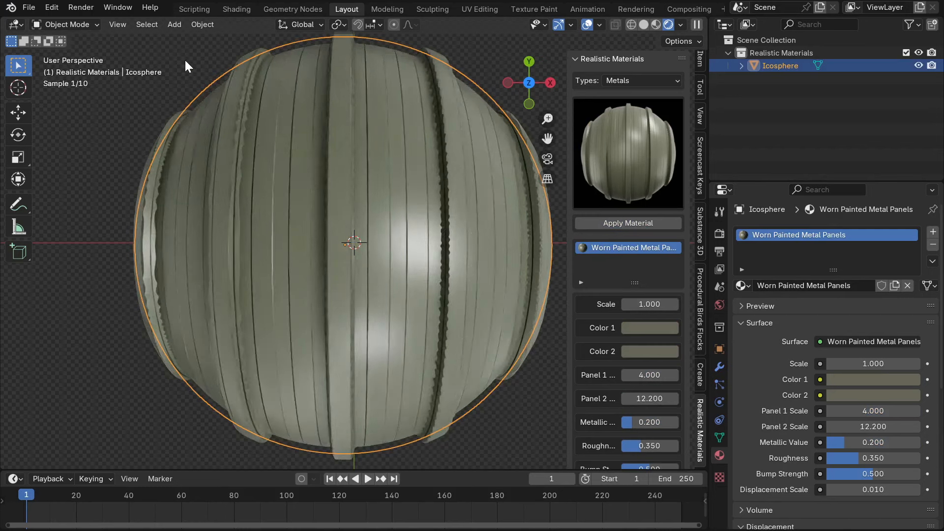
pyautogui.click(184, 58)
pyautogui.click(450, 235)
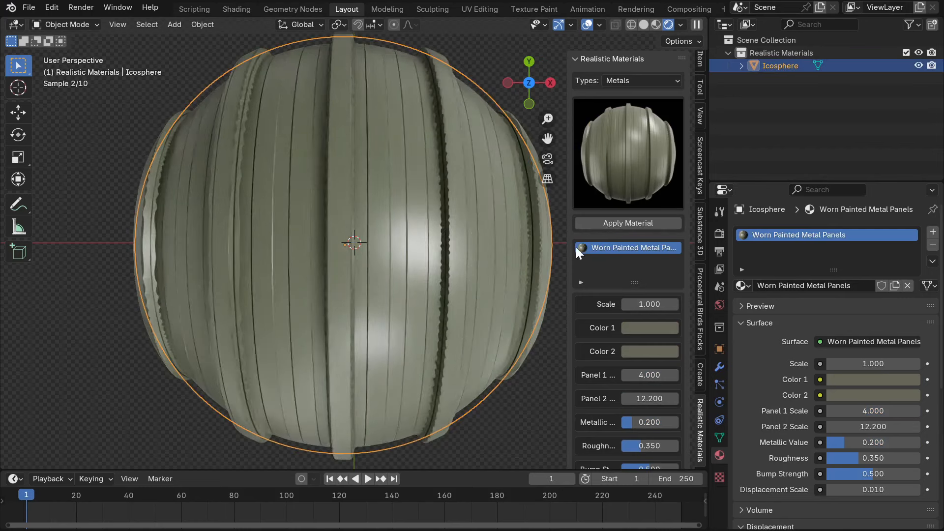
# Apply the Metal Wire Mesh material from the Metals type to the icosphere
pyautogui.click(635, 187)
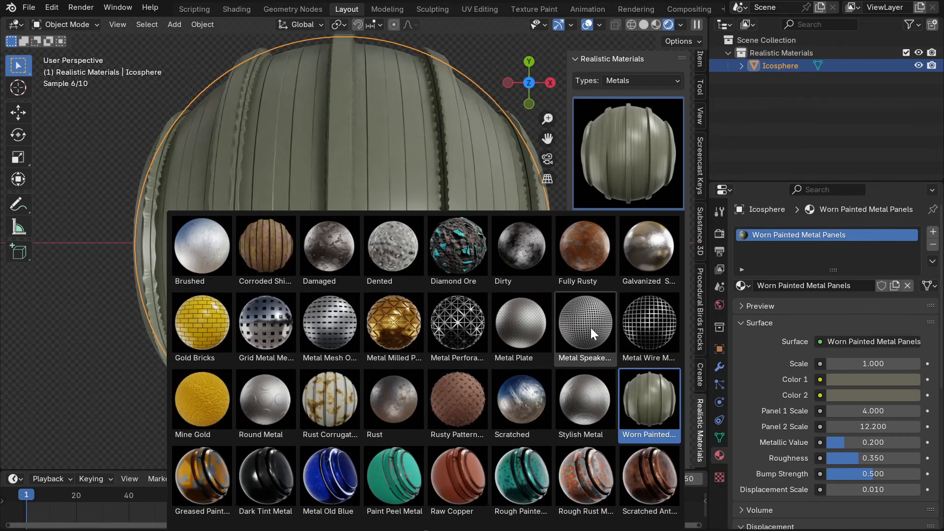
pyautogui.click(632, 332)
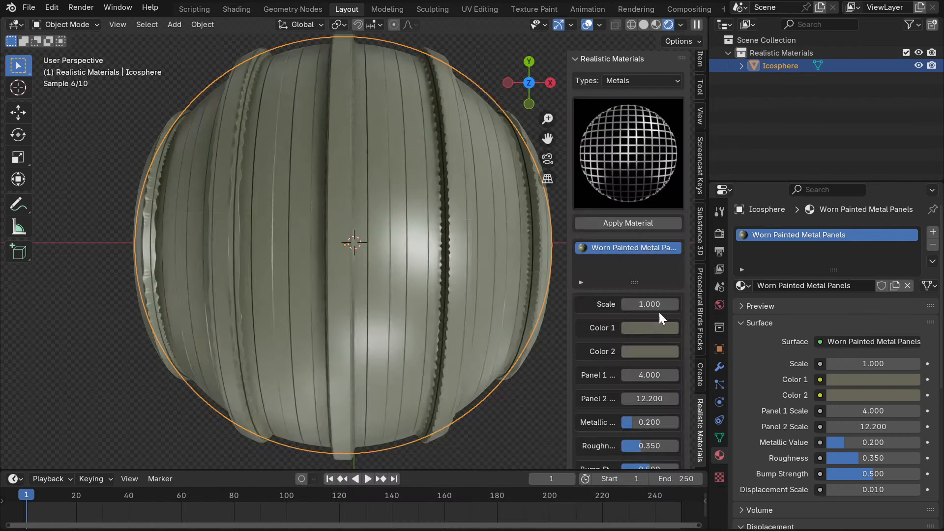
pyautogui.click(586, 222)
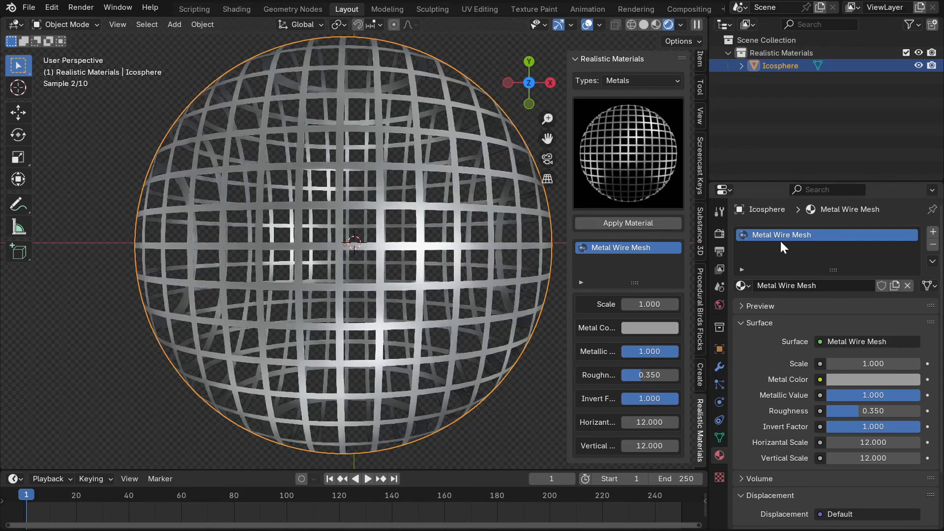
# Replace the icosphere's material with Diamond Ore from the Metals type
pyautogui.click(623, 177)
pyautogui.click(456, 241)
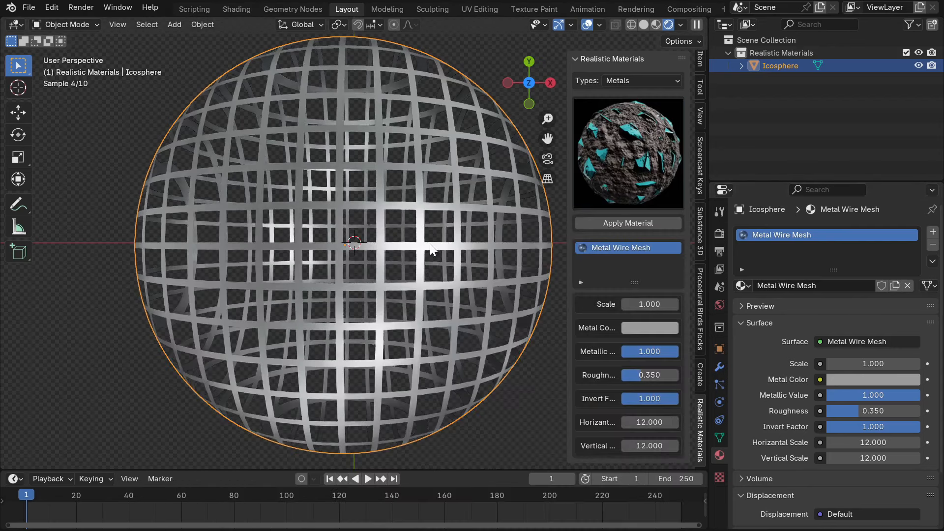
pyautogui.click(621, 224)
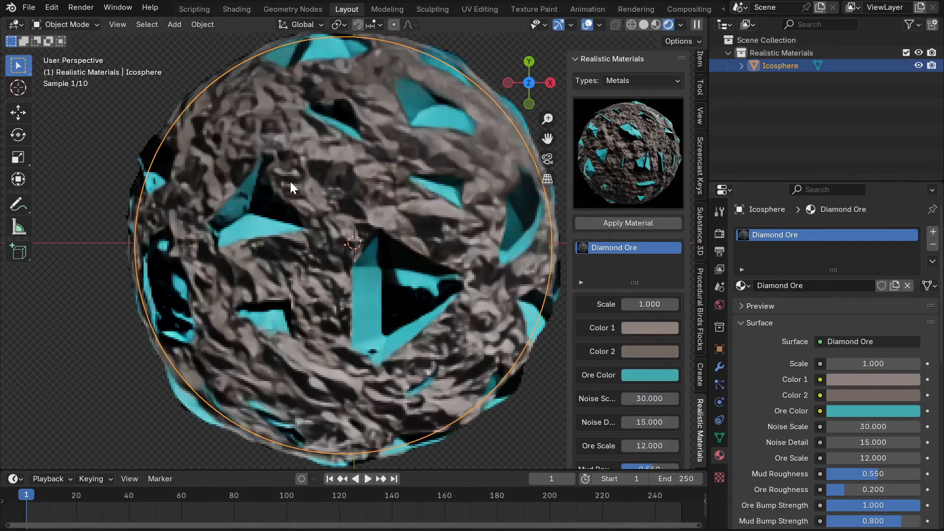
# Set the Diamond Ore material's Scale to 2 on the icosphere
pyautogui.click(649, 304)
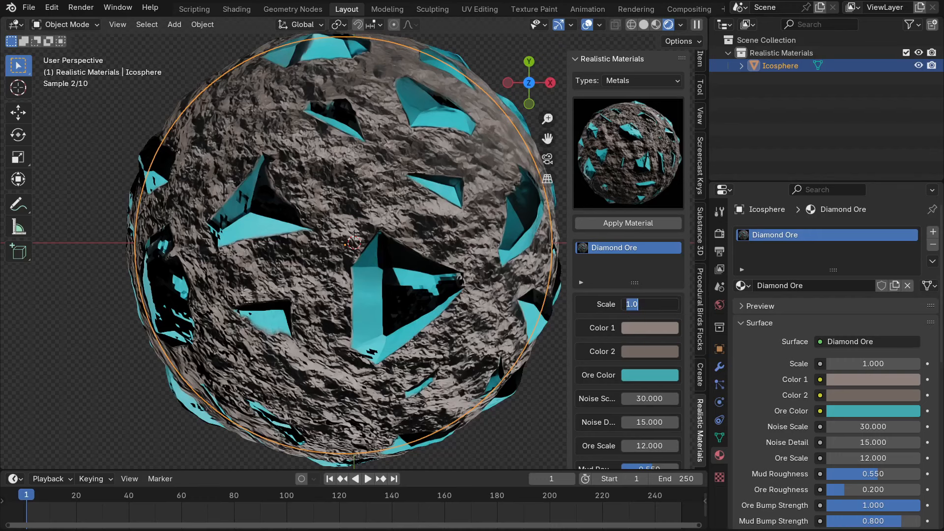
pyautogui.write('2')
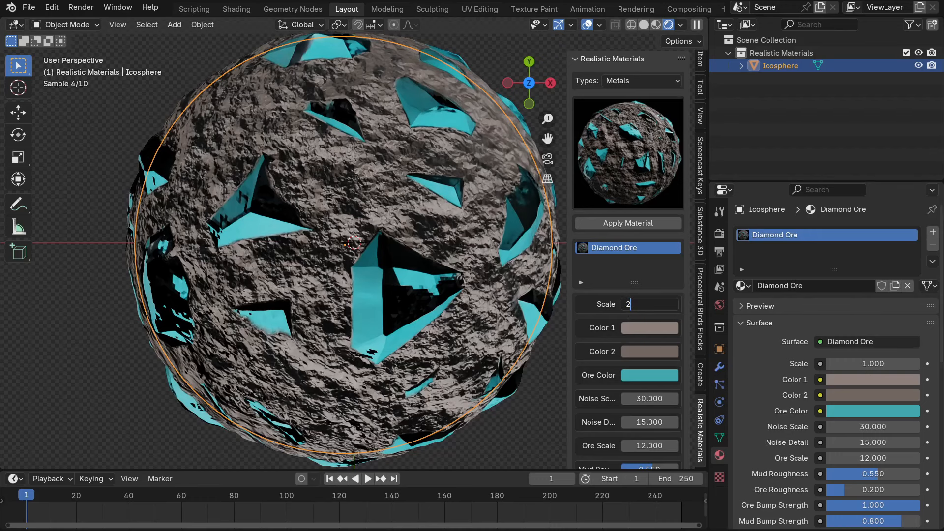
pyautogui.press('Return')
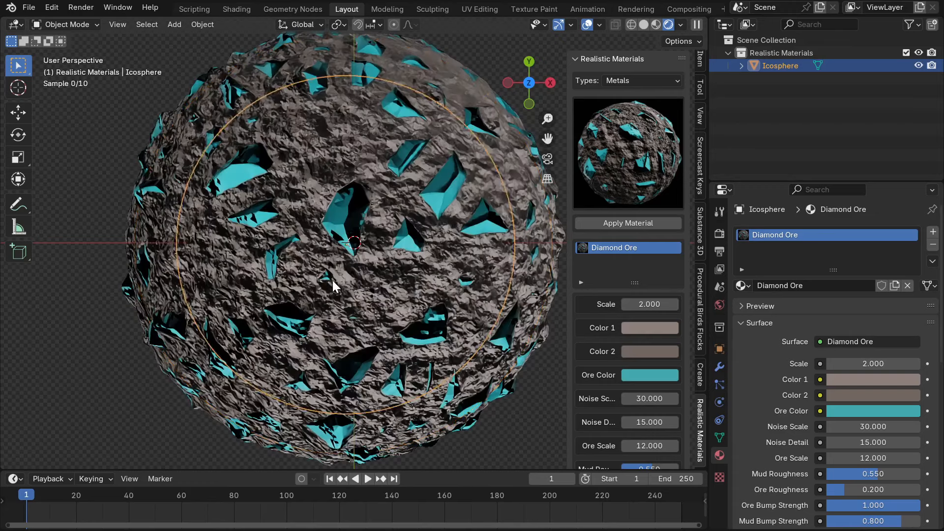
pyautogui.scroll(-2, 333, 280)
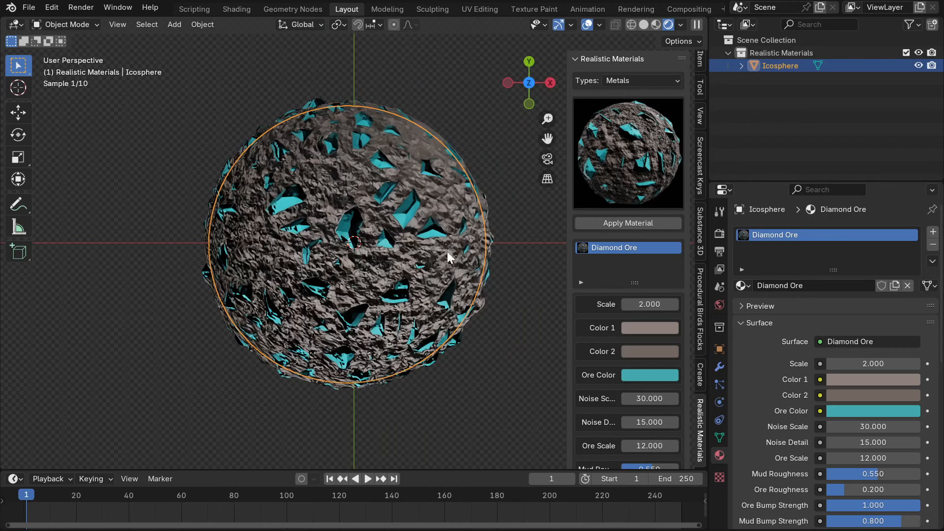